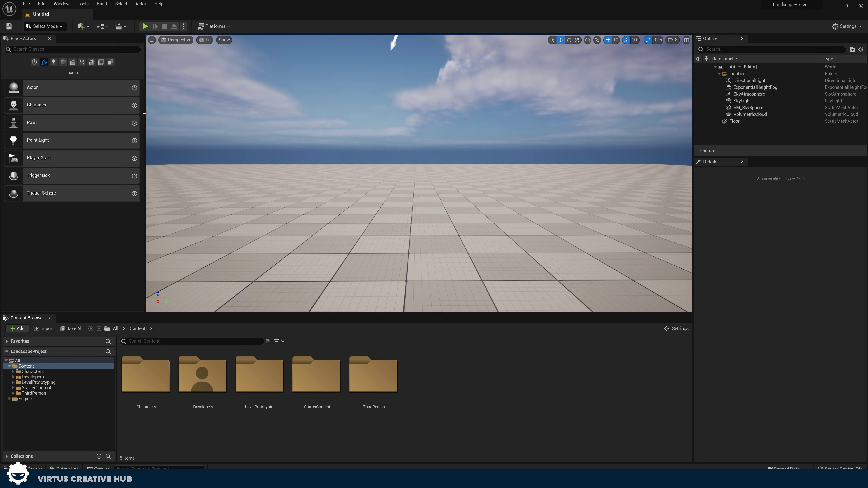
Switch to Landscape mode and choose to create a new landscape instead of importing one from a file.
{"action": "left_click", "coordinate": [57, 28]}
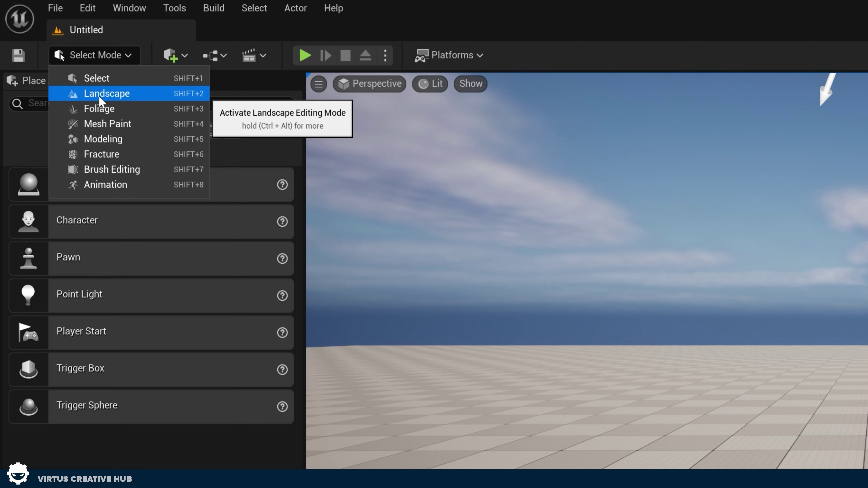
{"action": "left_click", "coordinate": [183, 97]}
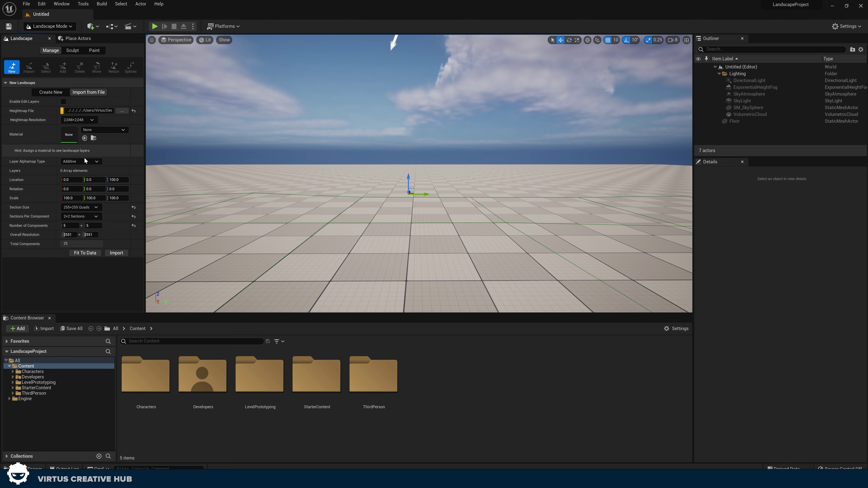
{"action": "left_click", "coordinate": [54, 93]}
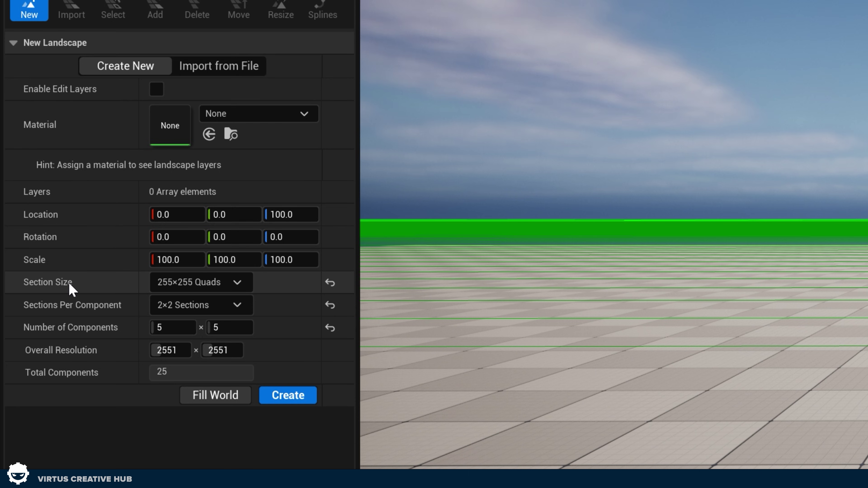
Keep the section size at 255×255 quads, fill the world with components, and create the landscape.
{"action": "left_click", "coordinate": [191, 283]}
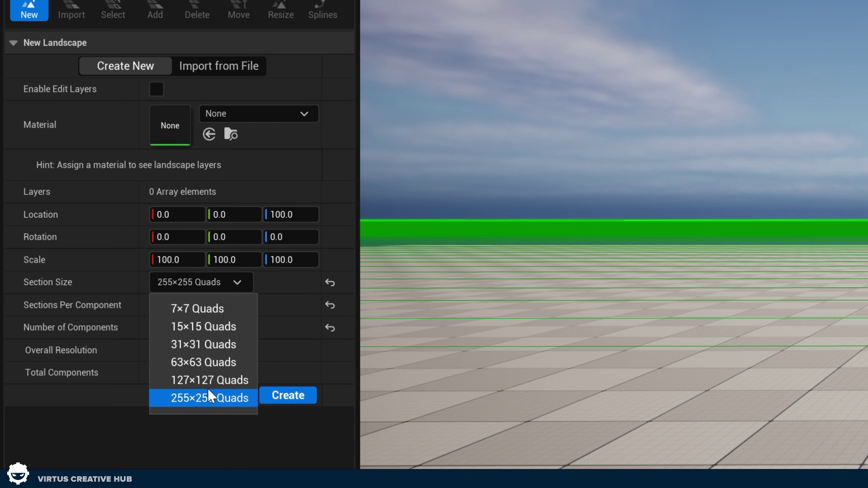
{"action": "left_click", "coordinate": [91, 441]}
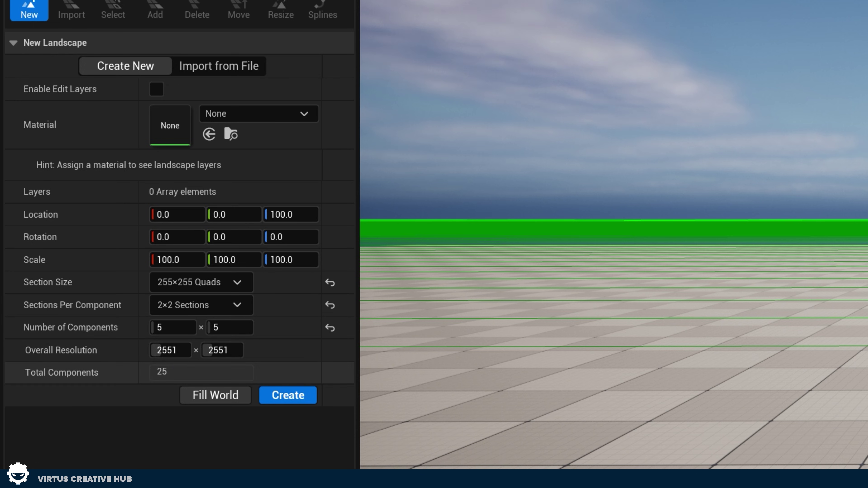
{"action": "left_click", "coordinate": [198, 399]}
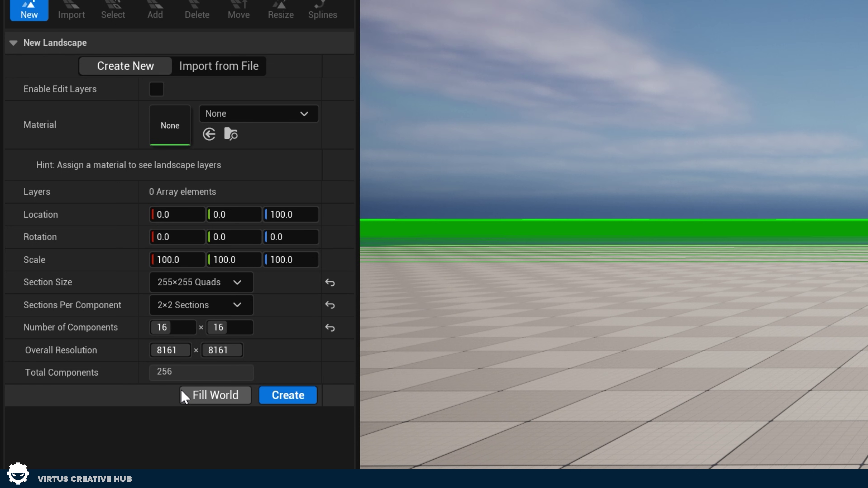
{"action": "left_click", "coordinate": [283, 398]}
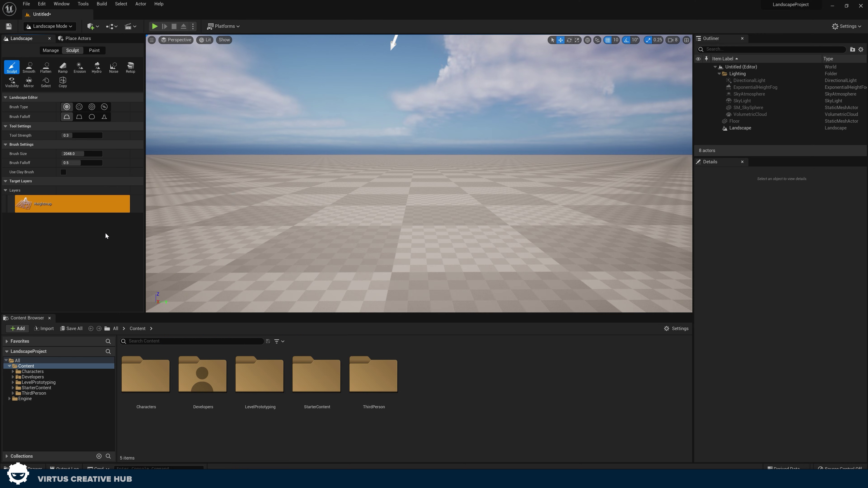
Lower the viewport camera speed to 6.
{"action": "key", "text": "s"}
{"action": "right_click_drag", "start_coordinate": [242, 205], "coordinate": [277, 212]}
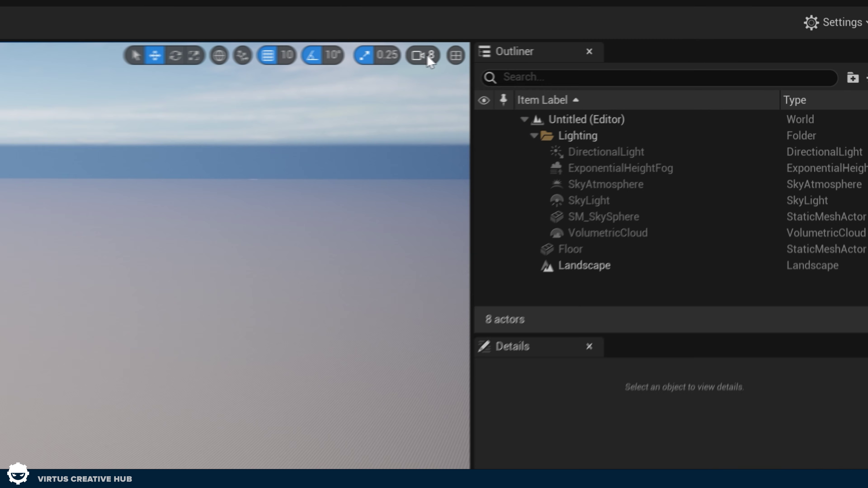
{"action": "left_click", "coordinate": [672, 40]}
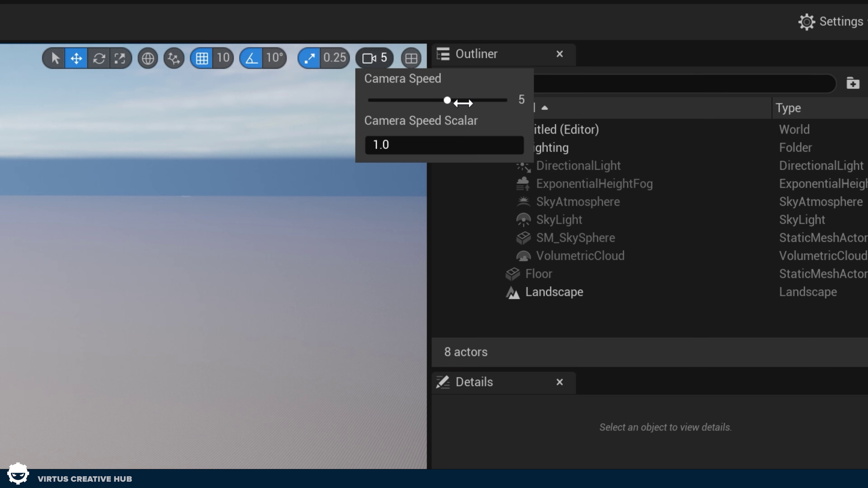
{"action": "left_click_drag", "start_coordinate": [463, 103], "coordinate": [470, 100]}
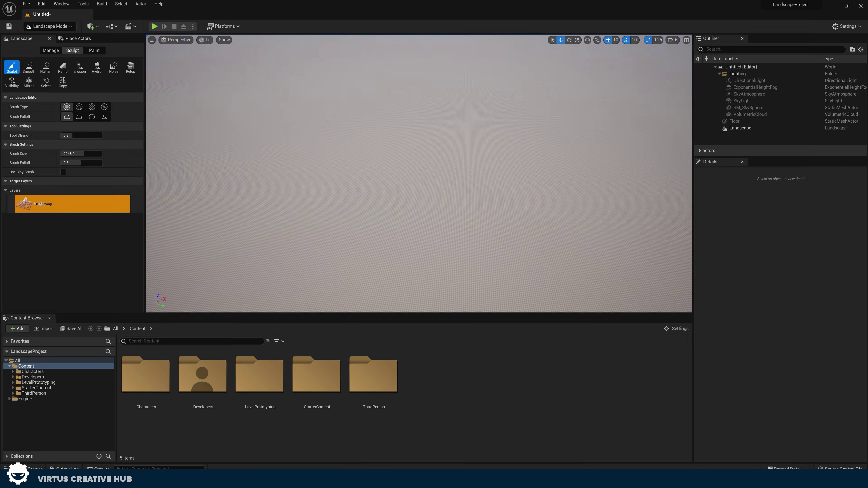
Raise an elongated hill on the flat landscape with the Sculpt tool at brush size 2048.
{"action": "mouse_move", "coordinate": [418, 174]}
{"action": "right_mouse_down"}
{"action": "mouse_move", "coordinate": [419, 144]}
{"action": "mouse_move", "coordinate": [454, 174]}
{"action": "mouse_move", "coordinate": [482, 179]}
{"action": "mouse_move", "coordinate": [404, 143]}
{"action": "mouse_move", "coordinate": [405, 135]}
{"action": "right_mouse_up"}
{"action": "key", "text": "w"}
{"action": "key", "text": "w"}
{"action": "key", "text": "w"}
{"action": "key", "text": "e"}
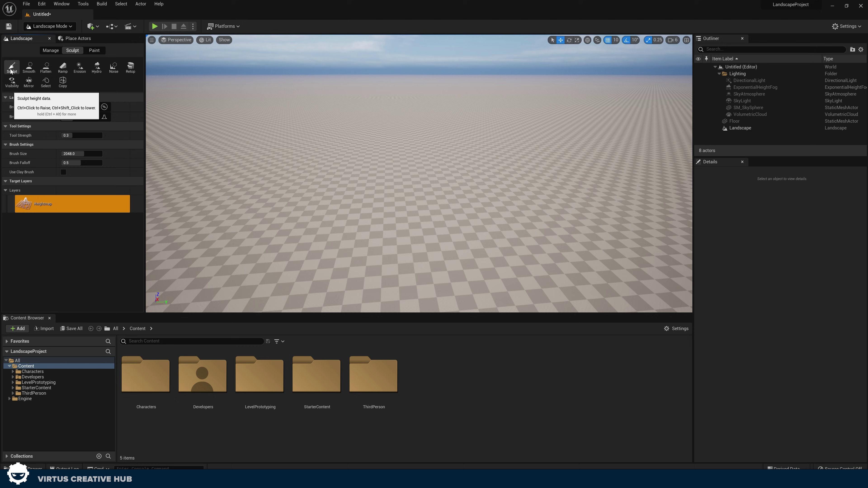
{"action": "right_click_drag", "start_coordinate": [330, 183], "coordinate": [331, 183]}
{"action": "key", "text": "e"}
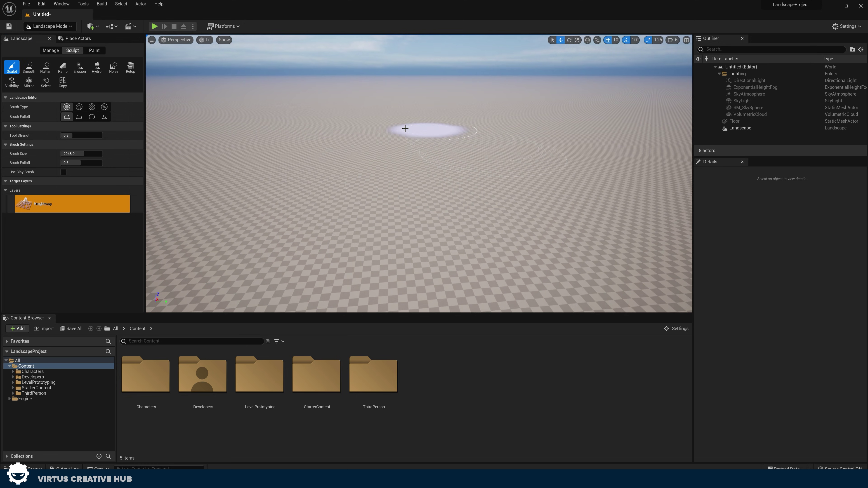
{"action": "mouse_move", "coordinate": [512, 144]}
{"action": "left_mouse_down"}
{"action": "mouse_move", "coordinate": [221, 175]}
{"action": "mouse_move", "coordinate": [412, 162]}
{"action": "left_mouse_up"}
{"action": "mouse_move", "coordinate": [413, 163]}
{"action": "right_mouse_down"}
{"action": "mouse_move", "coordinate": [256, 147]}
{"action": "mouse_move", "coordinate": [419, 161]}
{"action": "right_mouse_up"}
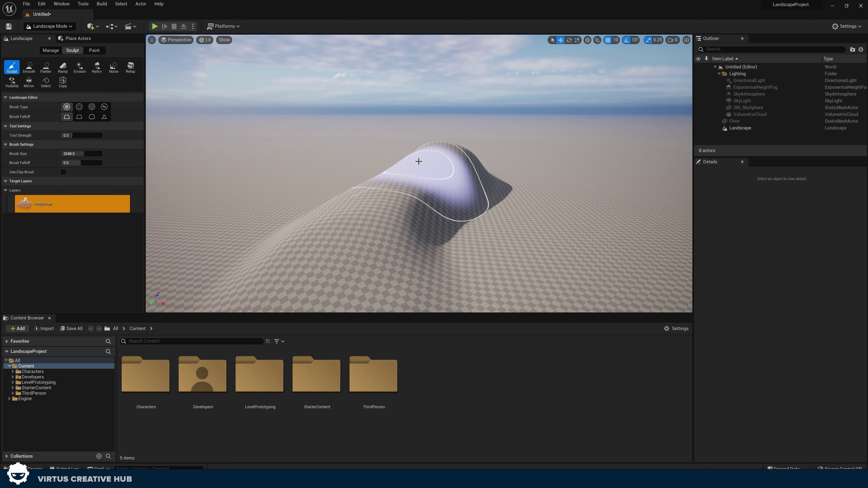
{"action": "right_click_drag", "start_coordinate": [478, 187], "coordinate": [541, 173]}
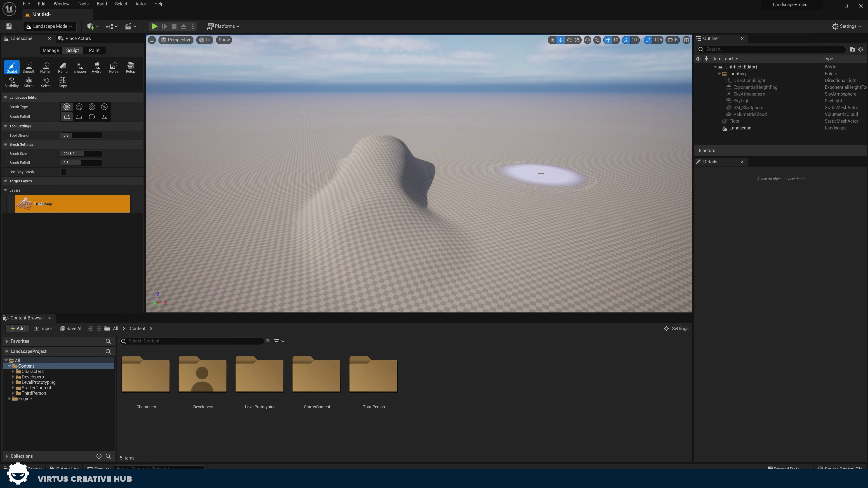
Extend the hill with further raised terrain using the Sculpt tool, and carve down the ground along its near side.
{"action": "mouse_move", "coordinate": [411, 201]}
{"action": "left_mouse_down"}
{"action": "mouse_move", "coordinate": [513, 196]}
{"action": "mouse_move", "coordinate": [461, 192]}
{"action": "mouse_move", "coordinate": [461, 226]}
{"action": "left_mouse_up"}
{"action": "right_click_drag", "start_coordinate": [462, 226], "coordinate": [500, 229]}
{"action": "mouse_move", "coordinate": [523, 229]}
{"action": "left_mouse_down", "text": "shift"}
{"action": "mouse_move", "coordinate": [573, 221]}
{"action": "mouse_move", "coordinate": [333, 244]}
{"action": "mouse_move", "coordinate": [275, 234]}
{"action": "mouse_move", "coordinate": [293, 212]}
{"action": "mouse_move", "coordinate": [452, 219]}
{"action": "mouse_move", "coordinate": [379, 239]}
{"action": "left_mouse_up", "text": "shift"}
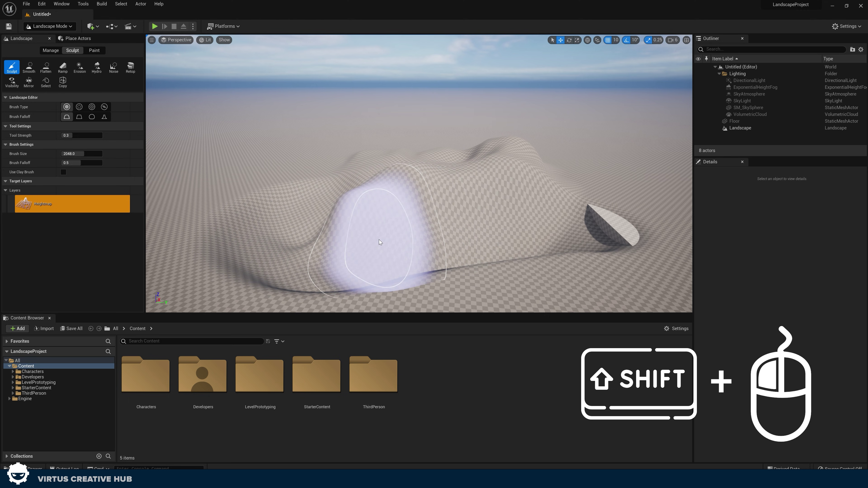
Reduce the sculpt brush size to about 848 and raise a small mound in front of the hill.
{"action": "key", "text": "w"}
{"action": "mouse_move", "coordinate": [354, 266]}
{"action": "right_mouse_down"}
{"action": "mouse_move", "coordinate": [338, 277]}
{"action": "mouse_move", "coordinate": [352, 307]}
{"action": "mouse_move", "coordinate": [359, 270]}
{"action": "right_mouse_up"}
{"action": "key", "text": "s"}
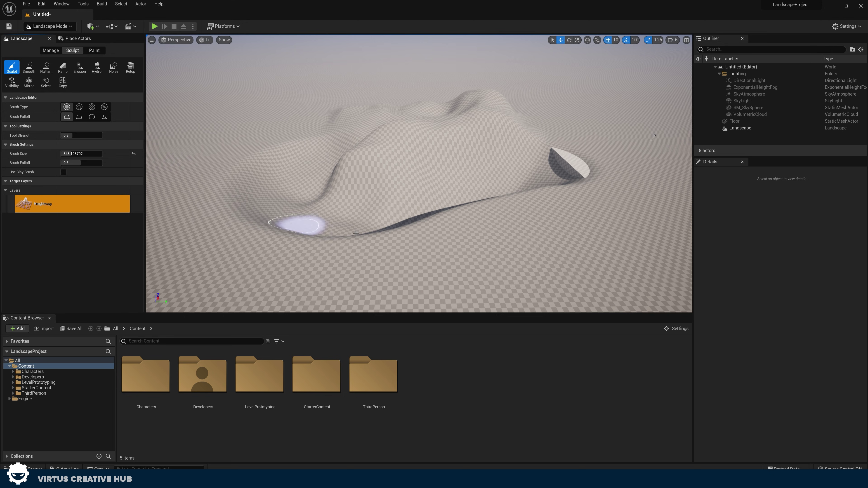
{"action": "left_click_drag", "start_coordinate": [491, 220], "coordinate": [446, 242]}
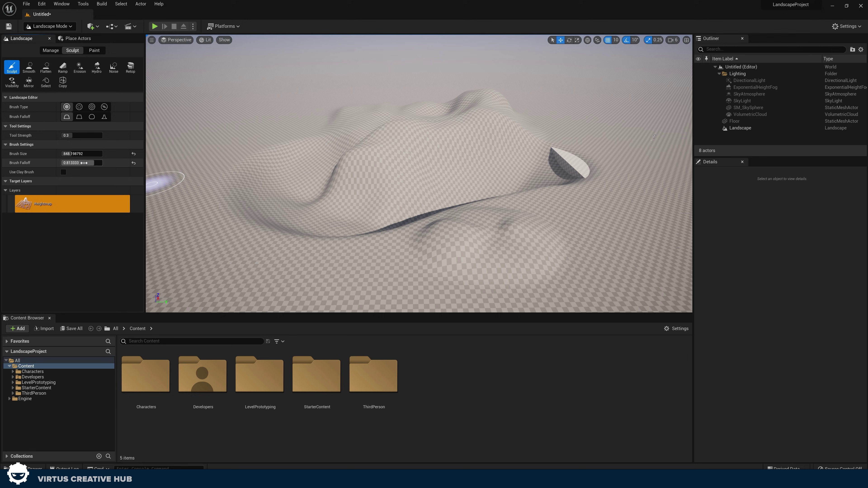
Set the brush size to about 4652 and brush falloff to 0.0, and sculpt large hard-edged terraces over the hill.
{"action": "left_click_drag", "start_coordinate": [81, 163], "coordinate": [99, 153]}
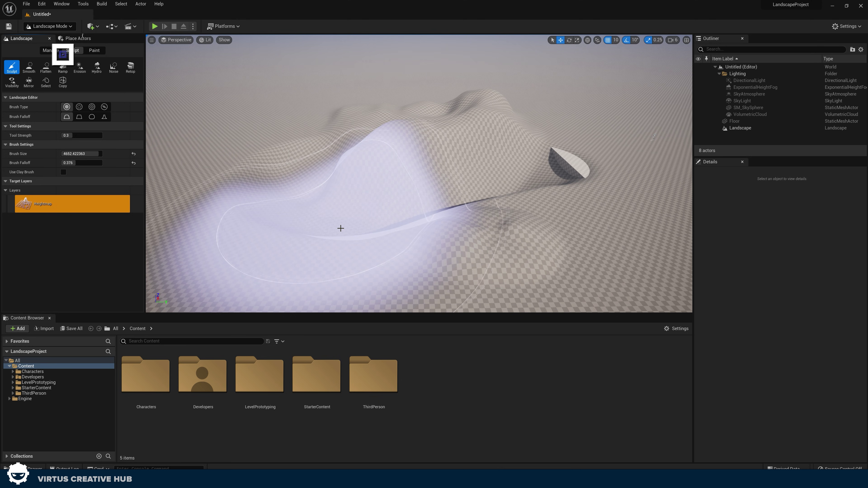
{"action": "mouse_move", "coordinate": [84, 163]}
{"action": "left_mouse_down"}
{"action": "mouse_move", "coordinate": [61, 163]}
{"action": "mouse_move", "coordinate": [102, 163]}
{"action": "mouse_move", "coordinate": [61, 163]}
{"action": "left_mouse_up"}
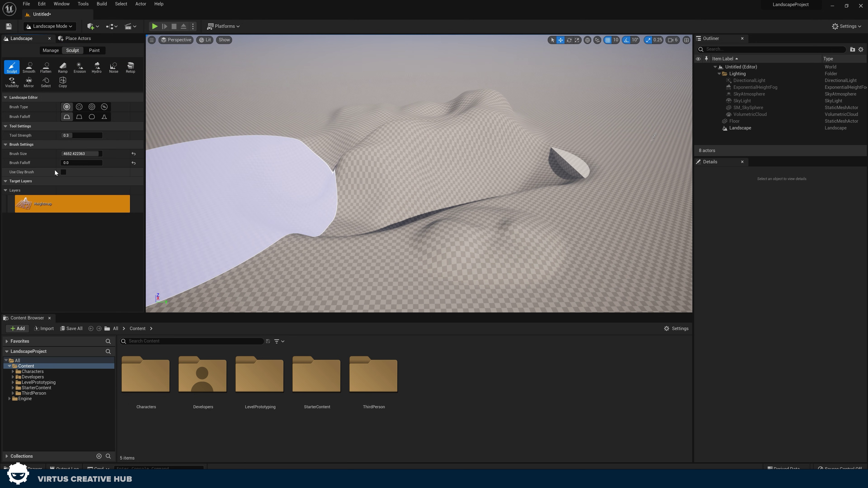
{"action": "mouse_move", "coordinate": [469, 192]}
{"action": "left_mouse_down"}
{"action": "mouse_move", "coordinate": [419, 233]}
{"action": "mouse_move", "coordinate": [403, 205]}
{"action": "left_mouse_up"}
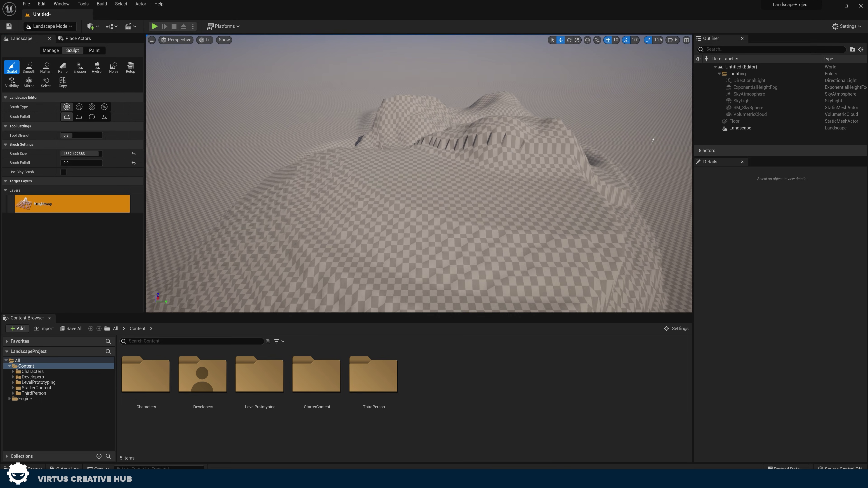
{"action": "key", "text": "s"}
{"action": "right_click_drag", "start_coordinate": [403, 205], "coordinate": [435, 183]}
{"action": "mouse_move", "coordinate": [435, 183]}
{"action": "left_mouse_down"}
{"action": "mouse_move", "coordinate": [407, 207]}
{"action": "mouse_move", "coordinate": [287, 202]}
{"action": "left_mouse_up"}
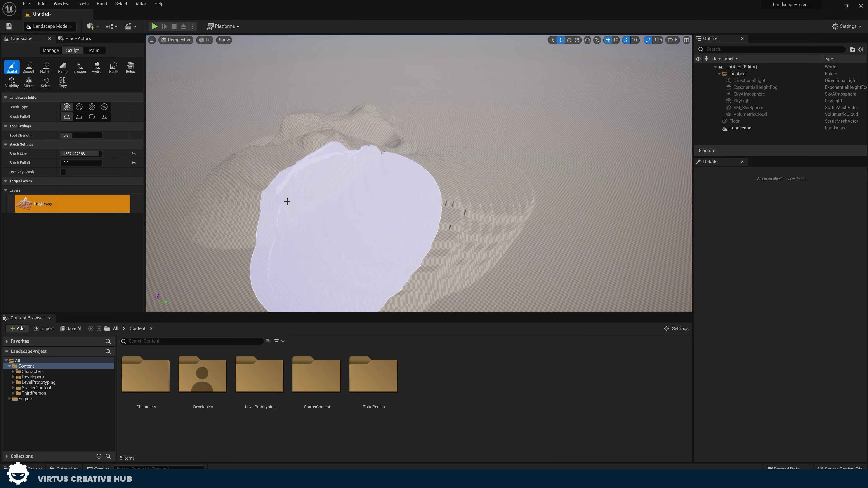
Set the brush falloff to 1.0 and sculpt soft-edged rises across the terraced terrain.
{"action": "left_click_drag", "start_coordinate": [68, 163], "coordinate": [102, 163]}
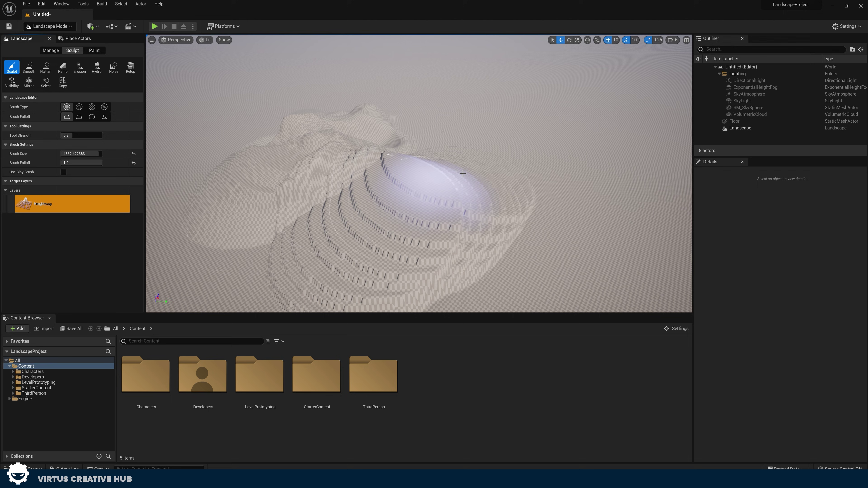
{"action": "mouse_move", "coordinate": [462, 173]}
{"action": "left_mouse_down"}
{"action": "mouse_move", "coordinate": [519, 190]}
{"action": "mouse_move", "coordinate": [453, 223]}
{"action": "mouse_move", "coordinate": [296, 237]}
{"action": "left_mouse_up"}
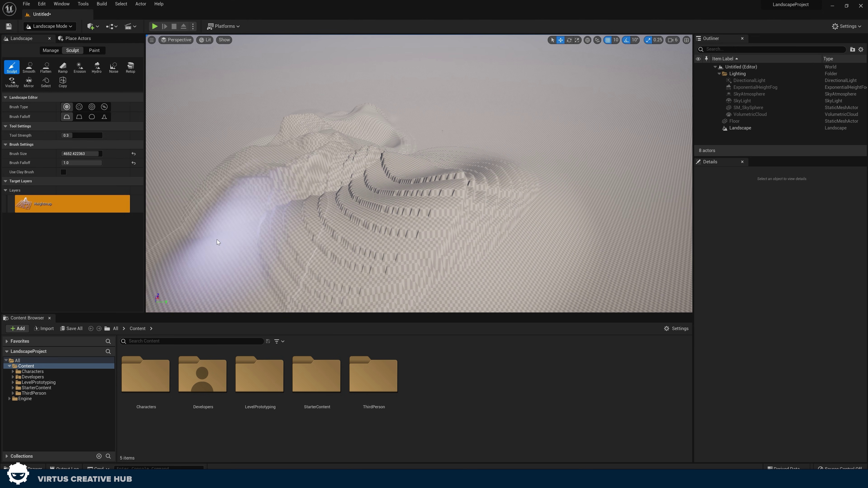
{"action": "right_click_drag", "start_coordinate": [256, 235], "coordinate": [216, 206]}
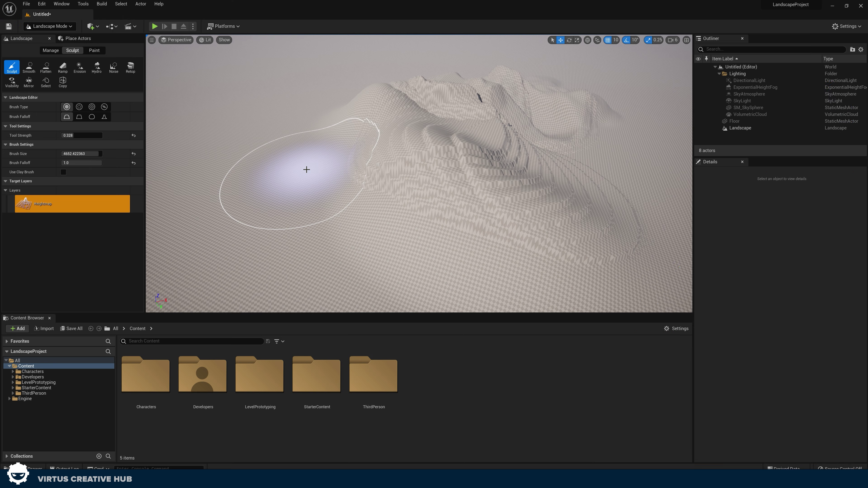
Even out the stepped terraces on the hill's slopes with the Smooth tool.
{"action": "left_click", "coordinate": [29, 67]}
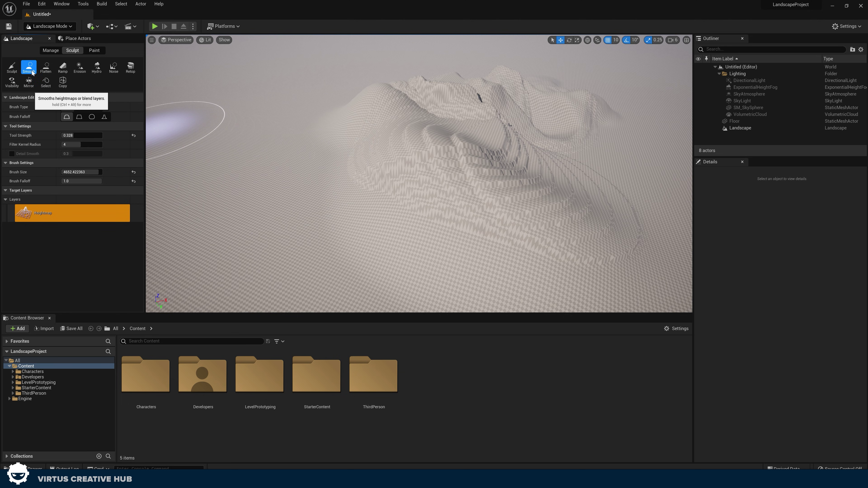
{"action": "key", "text": "w"}
{"action": "right_click_drag", "start_coordinate": [279, 164], "coordinate": [298, 180]}
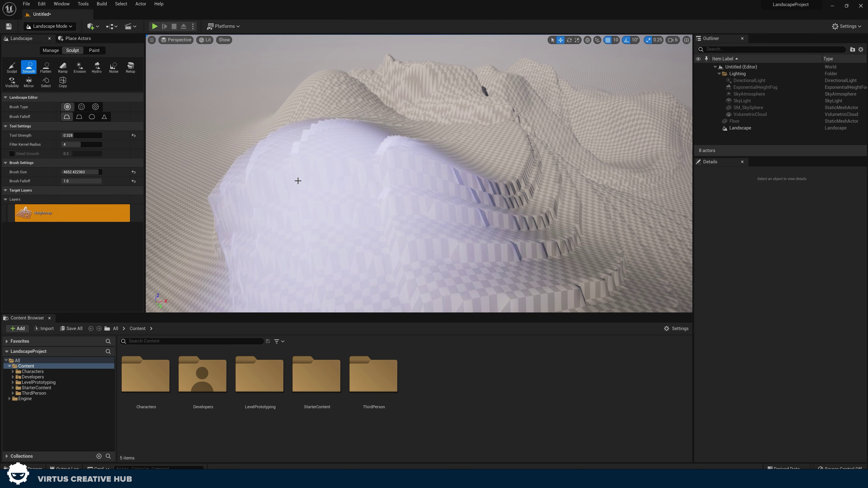
{"action": "mouse_move", "coordinate": [311, 158]}
{"action": "left_mouse_down"}
{"action": "mouse_move", "coordinate": [463, 186]}
{"action": "mouse_move", "coordinate": [401, 180]}
{"action": "mouse_move", "coordinate": [333, 103]}
{"action": "mouse_move", "coordinate": [599, 113]}
{"action": "mouse_move", "coordinate": [601, 191]}
{"action": "mouse_move", "coordinate": [492, 252]}
{"action": "left_mouse_up"}
{"action": "mouse_move", "coordinate": [491, 252]}
{"action": "right_mouse_down"}
{"action": "mouse_move", "coordinate": [455, 218]}
{"action": "mouse_move", "coordinate": [458, 291]}
{"action": "right_mouse_up"}
{"action": "mouse_move", "coordinate": [459, 290]}
{"action": "left_mouse_down"}
{"action": "mouse_move", "coordinate": [293, 232]}
{"action": "mouse_move", "coordinate": [316, 163]}
{"action": "left_mouse_up"}
{"action": "mouse_move", "coordinate": [384, 191]}
{"action": "right_mouse_down"}
{"action": "mouse_move", "coordinate": [431, 200]}
{"action": "mouse_move", "coordinate": [356, 191]}
{"action": "right_mouse_up"}
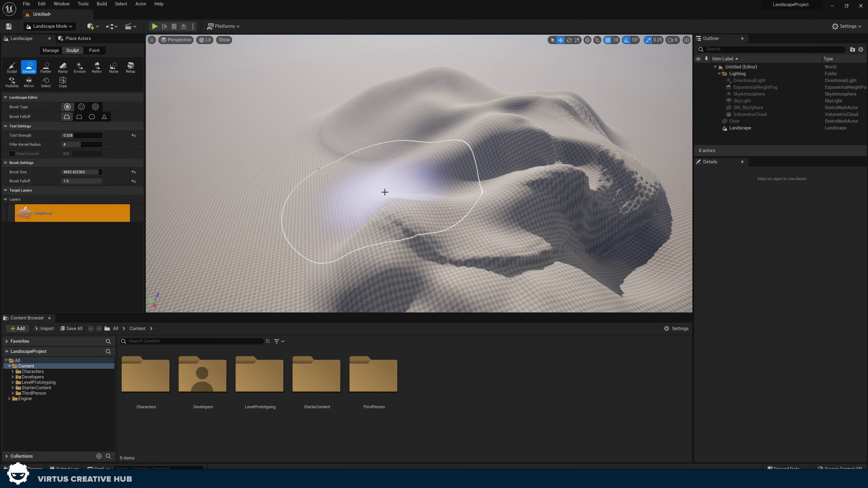
Level the smoothed hill into a broad plateau with the Flatten tool in Both mode.
{"action": "left_click", "coordinate": [46, 68]}
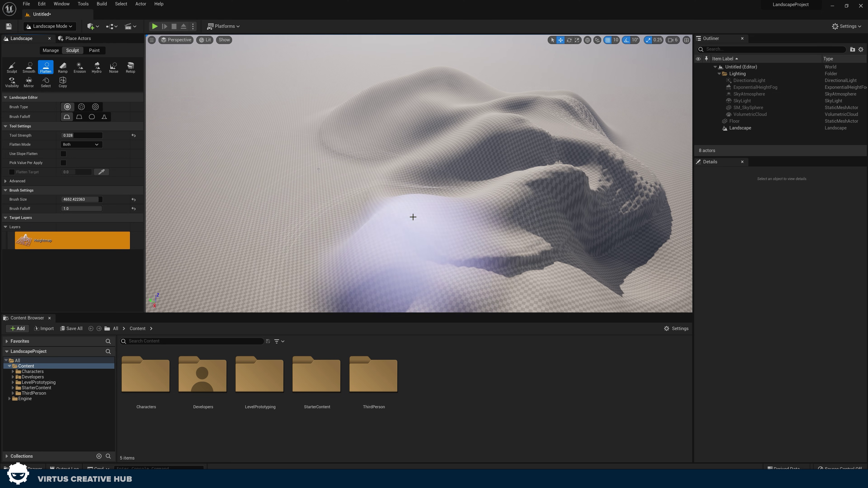
{"action": "mouse_move", "coordinate": [416, 223]}
{"action": "left_mouse_down"}
{"action": "mouse_move", "coordinate": [262, 200]}
{"action": "mouse_move", "coordinate": [252, 149]}
{"action": "mouse_move", "coordinate": [371, 155]}
{"action": "mouse_move", "coordinate": [470, 182]}
{"action": "mouse_move", "coordinate": [300, 128]}
{"action": "mouse_move", "coordinate": [355, 211]}
{"action": "mouse_move", "coordinate": [517, 164]}
{"action": "left_mouse_up"}
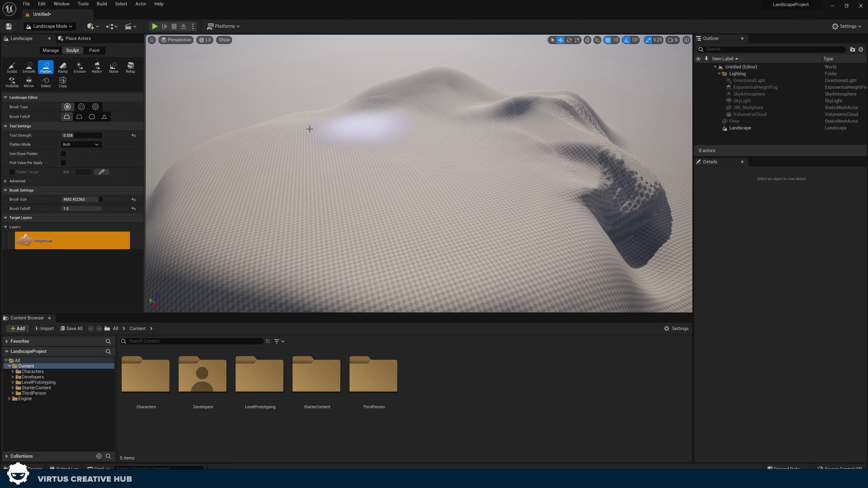
{"action": "mouse_move", "coordinate": [339, 184]}
{"action": "right_mouse_down"}
{"action": "mouse_move", "coordinate": [275, 184]}
{"action": "mouse_move", "coordinate": [215, 164]}
{"action": "right_mouse_up"}
{"action": "right_click_drag", "start_coordinate": [342, 146], "coordinate": [344, 186]}
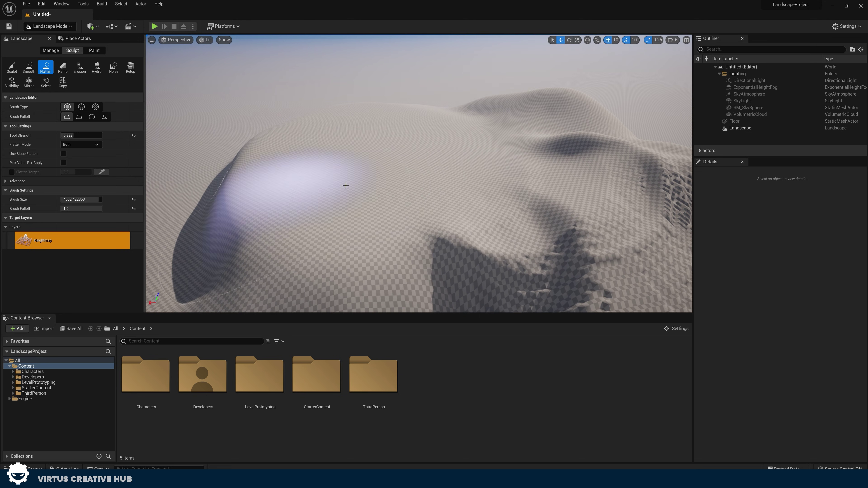
Add a ramp with the Ramp tool from a point on the flat ground up to a second point on the hillside.
{"action": "left_click", "coordinate": [63, 67]}
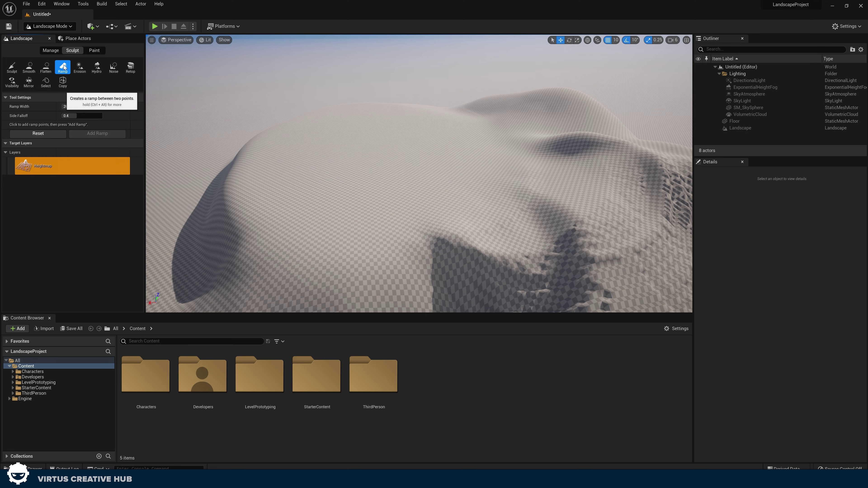
{"action": "right_click_drag", "start_coordinate": [337, 172], "coordinate": [306, 202]}
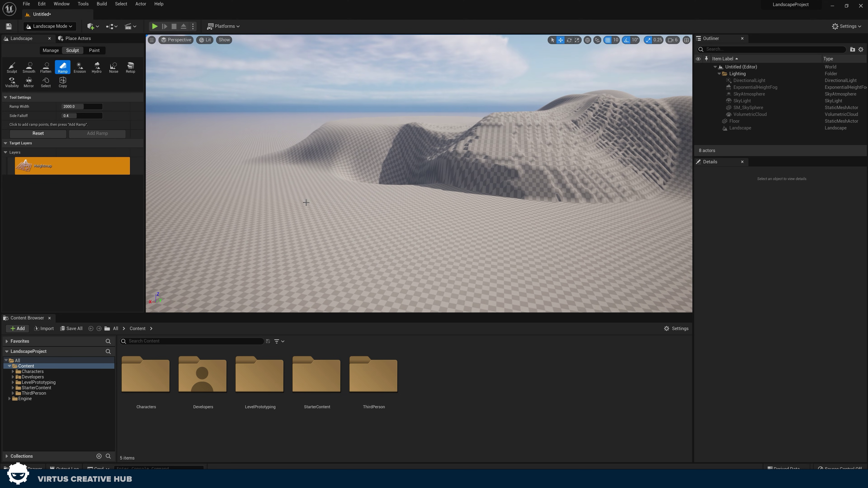
{"action": "left_click", "coordinate": [249, 219]}
{"action": "left_click", "coordinate": [395, 196]}
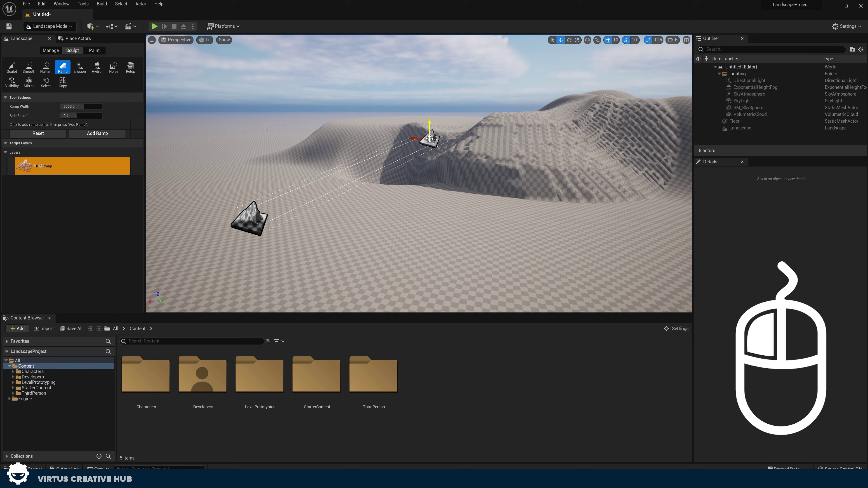
{"action": "left_click", "coordinate": [85, 134]}
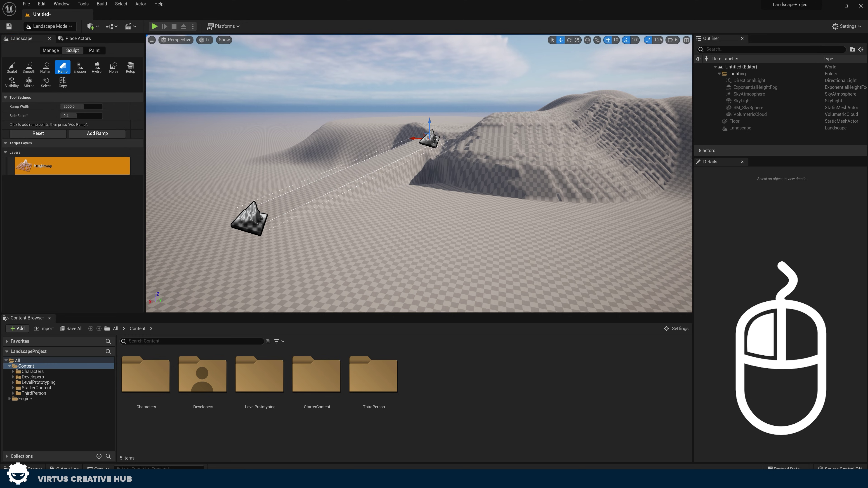
{"action": "right_click_drag", "start_coordinate": [395, 184], "coordinate": [444, 192]}
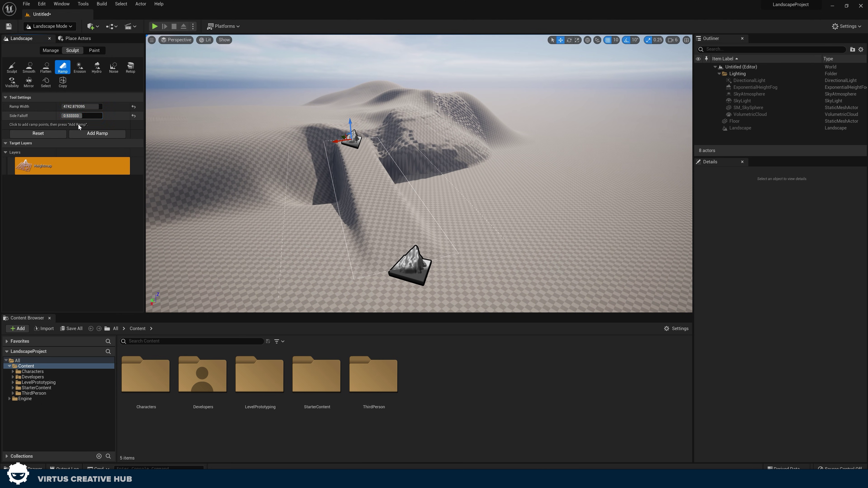
Play-test the level by running the character across the flat ground toward the ramp and up its slope.
{"action": "right_click_drag", "start_coordinate": [345, 200], "coordinate": [329, 232]}
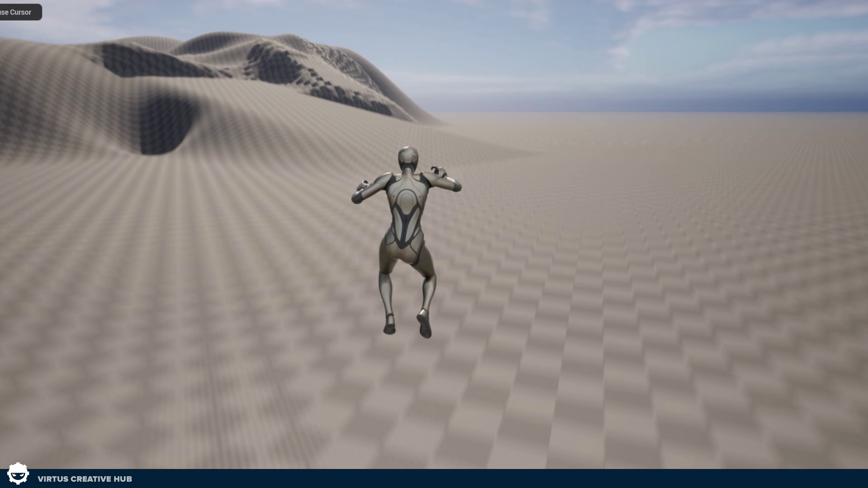
{"action": "key", "text": "w"}
{"action": "key", "text": "w"}
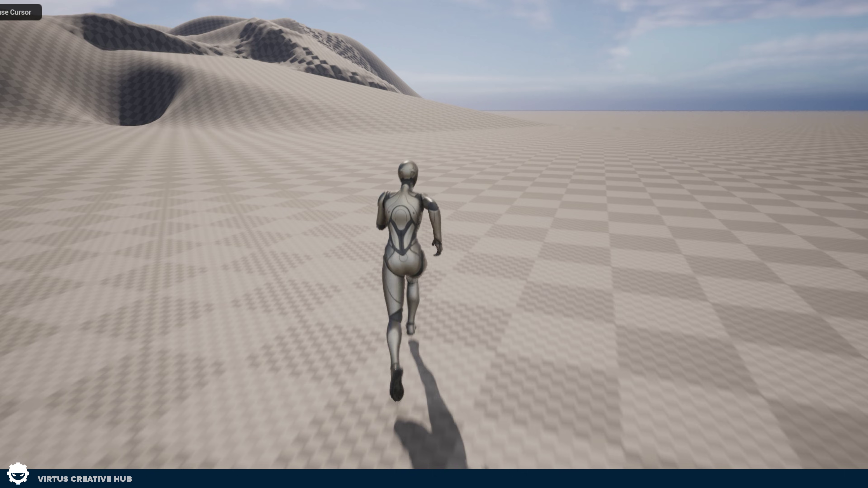
{"action": "key", "text": "w"}
{"action": "key", "text": "d"}
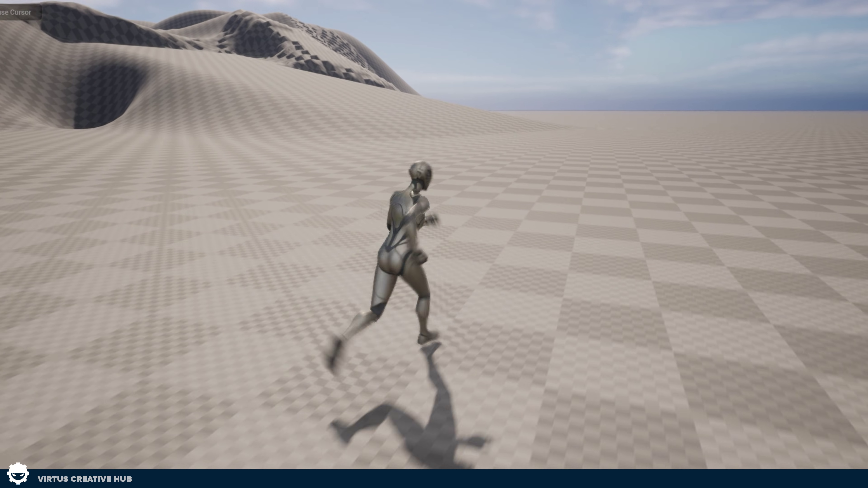
{"action": "key", "text": "d"}
{"action": "key", "text": "w"}
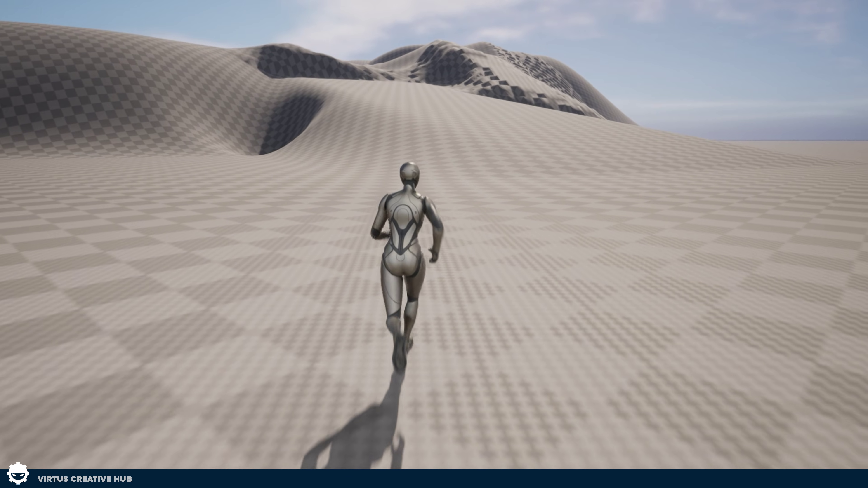
{"action": "key", "text": "d"}
{"action": "key", "text": "w"}
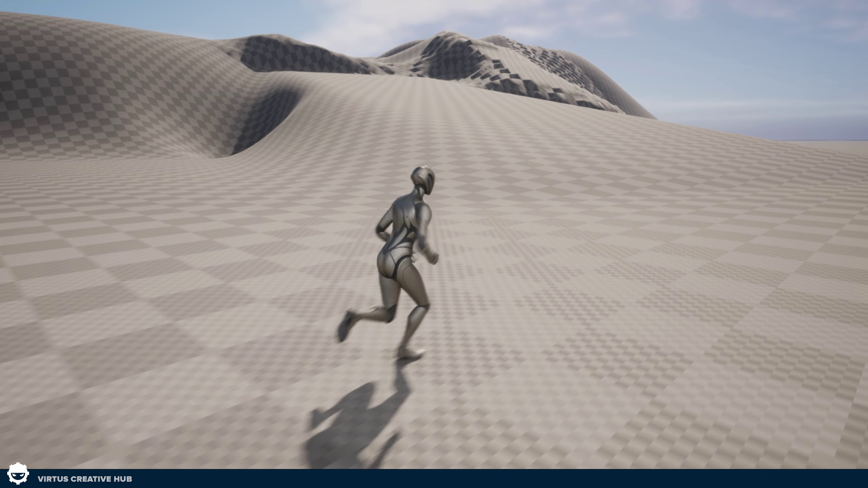
{"action": "key", "text": "d"}
{"action": "key", "text": "w"}
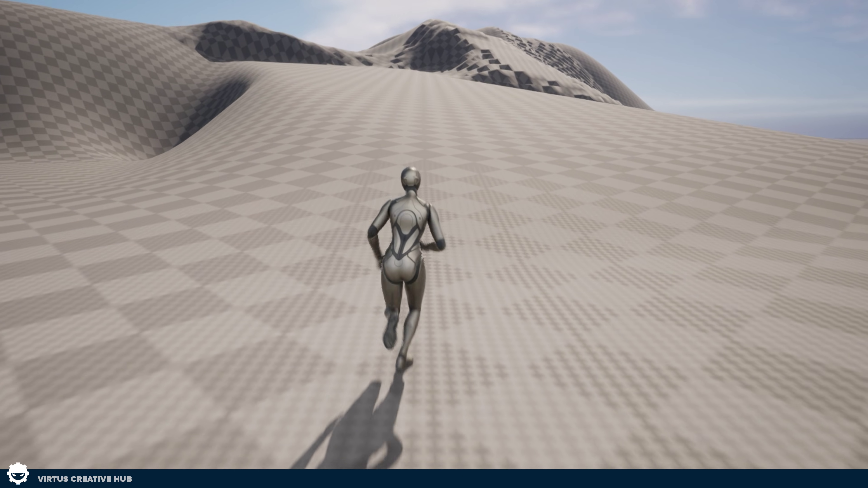
{"action": "key", "text": "d"}
{"action": "key", "text": "w"}
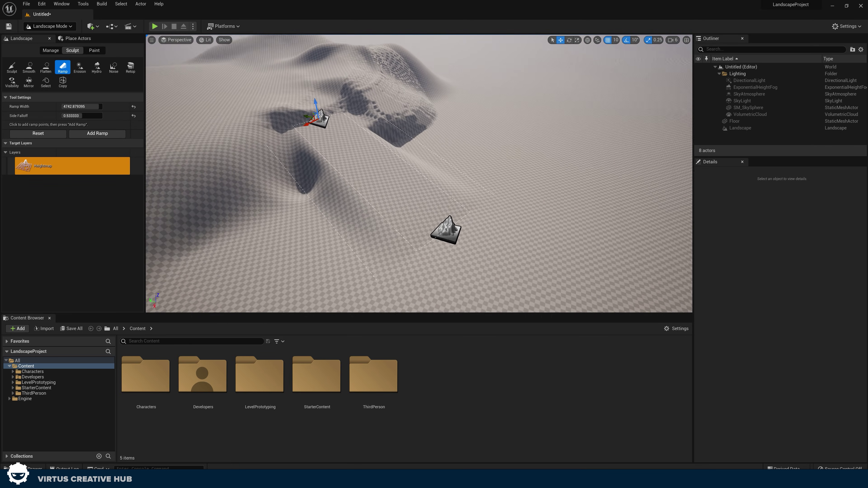
Erode the steep side of the plateau beside the ramp with the thermal Erosion tool.
{"action": "key", "text": "w"}
{"action": "right_click_drag", "start_coordinate": [261, 160], "coordinate": [218, 133]}
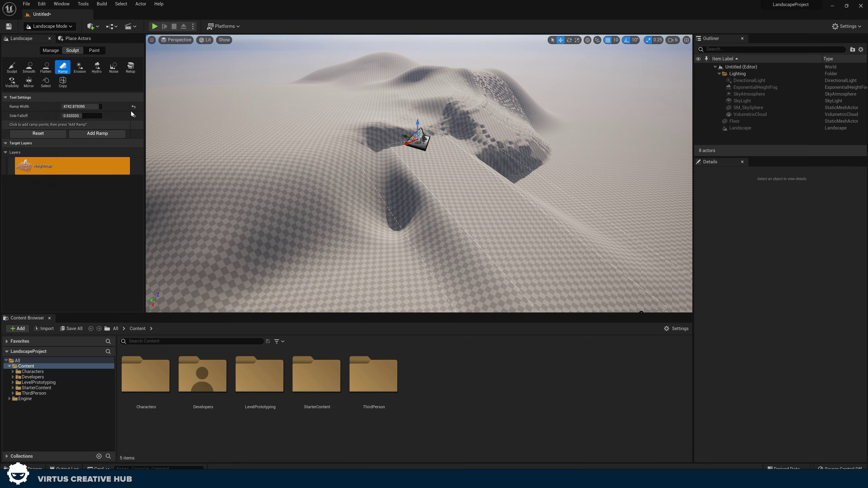
{"action": "left_click", "coordinate": [76, 67]}
{"action": "left_click", "coordinate": [98, 68]}
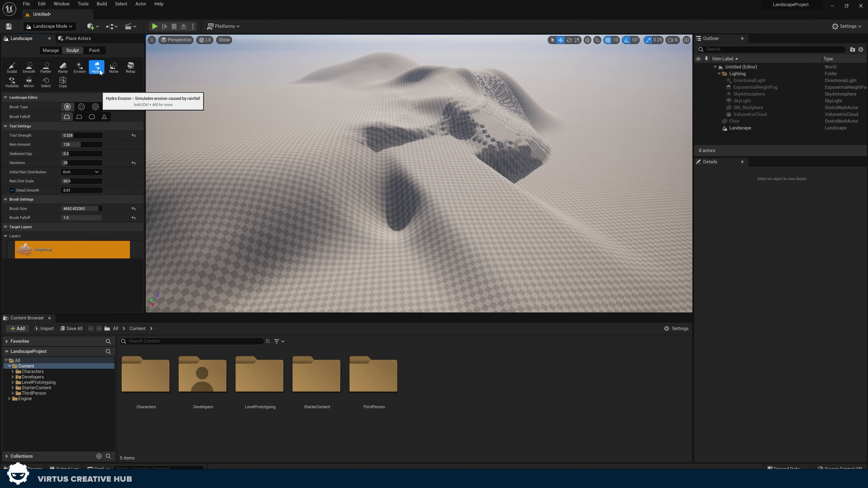
{"action": "left_click", "coordinate": [79, 67]}
{"action": "right_click_drag", "start_coordinate": [320, 185], "coordinate": [320, 185]}
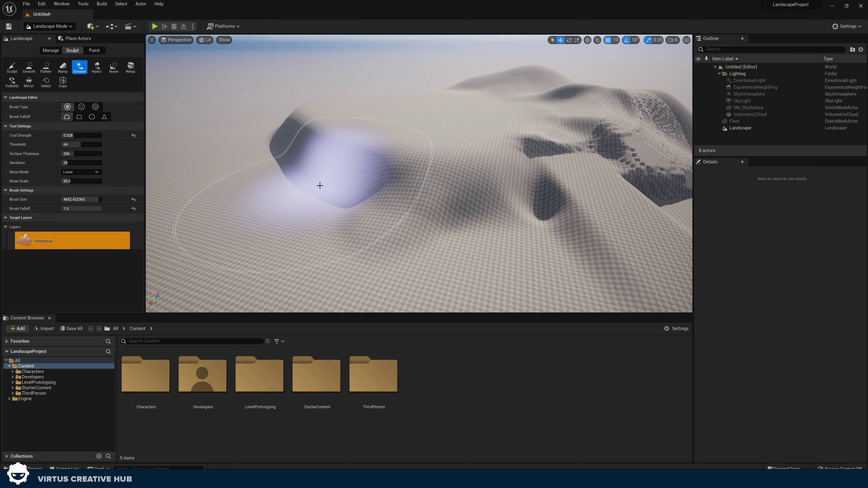
{"action": "left_click", "coordinate": [93, 73]}
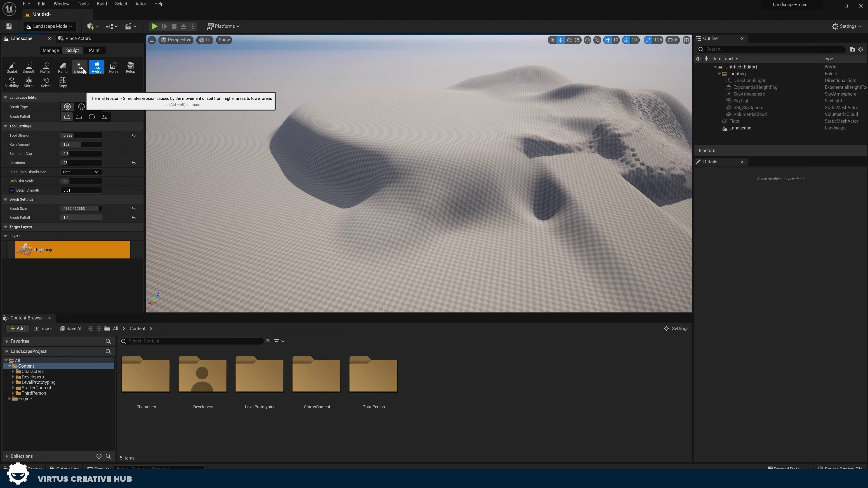
{"action": "left_click", "coordinate": [83, 70]}
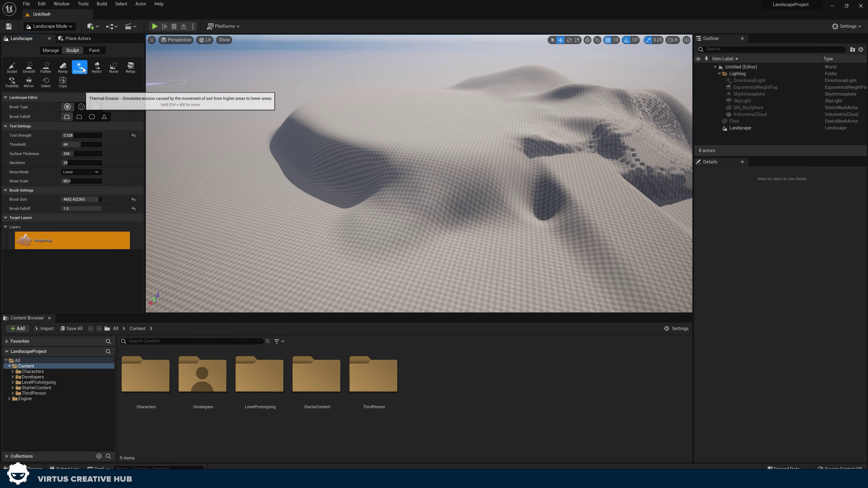
{"action": "right_click_drag", "start_coordinate": [293, 143], "coordinate": [293, 143]}
{"action": "mouse_move", "coordinate": [293, 143]}
{"action": "left_mouse_down"}
{"action": "mouse_move", "coordinate": [457, 170]}
{"action": "mouse_move", "coordinate": [290, 153]}
{"action": "left_mouse_up"}
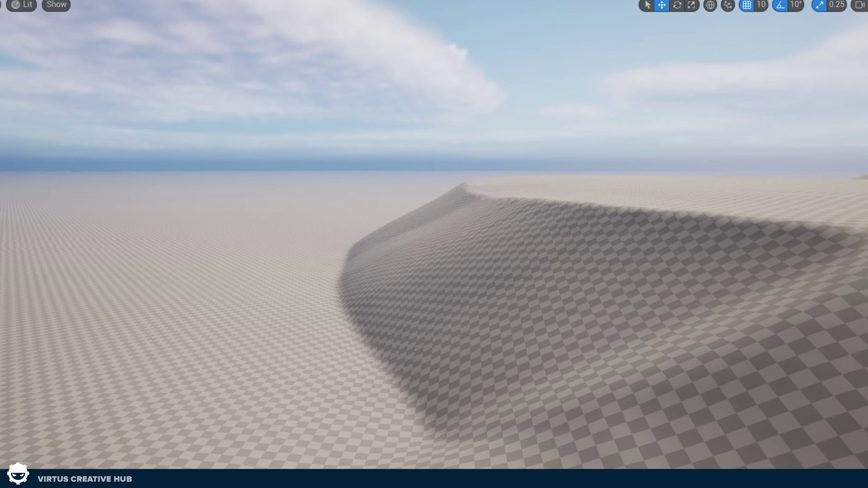
Examine the eroded plateau, the ramp and the surrounding slopes from several viewpoints.
{"action": "mouse_move", "coordinate": [433, 244]}
{"action": "right_mouse_down"}
{"action": "mouse_move", "coordinate": [174, 255]}
{"action": "mouse_move", "coordinate": [512, 376]}
{"action": "right_mouse_up"}
{"action": "mouse_move", "coordinate": [401, 375]}
{"action": "right_mouse_down"}
{"action": "mouse_move", "coordinate": [512, 409]}
{"action": "mouse_move", "coordinate": [577, 413]}
{"action": "right_mouse_up"}
{"action": "right_click_drag", "start_coordinate": [538, 327], "coordinate": [591, 361]}
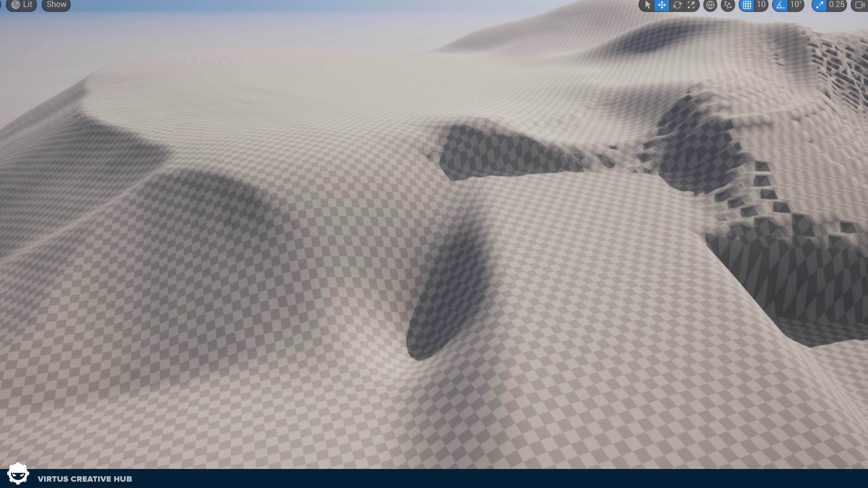
{"action": "right_click_drag", "start_coordinate": [310, 276], "coordinate": [384, 271]}
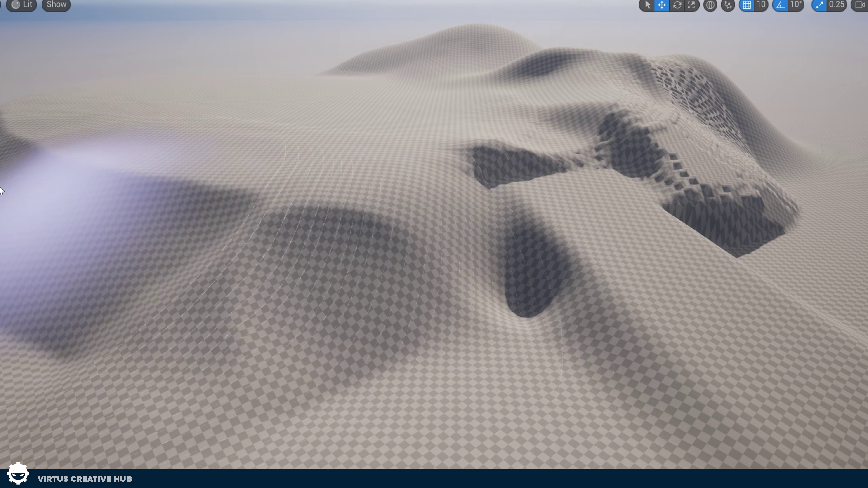
{"action": "key", "text": "w"}
{"action": "mouse_move", "coordinate": [246, 316]}
{"action": "right_mouse_down"}
{"action": "mouse_move", "coordinate": [205, 316]}
{"action": "mouse_move", "coordinate": [192, 260]}
{"action": "mouse_move", "coordinate": [233, 252]}
{"action": "mouse_move", "coordinate": [270, 296]}
{"action": "right_mouse_up"}
{"action": "key", "text": "s"}
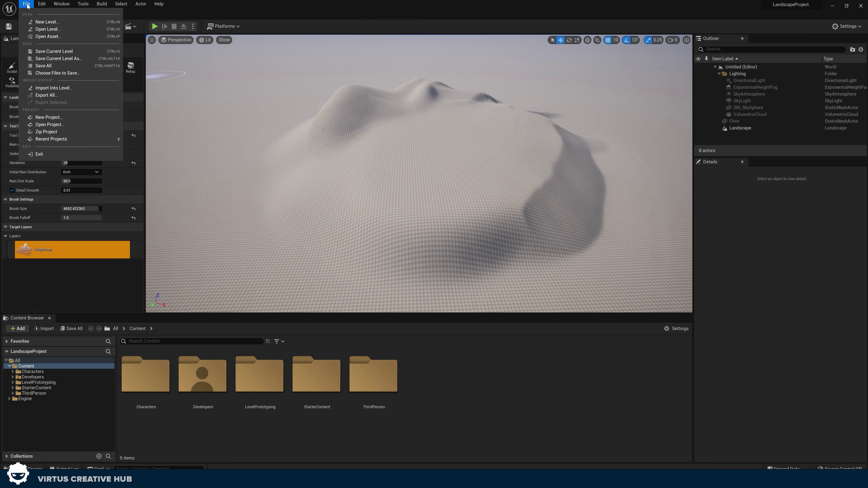
Create a new level from the Basic template, discarding the unsaved current level.
{"action": "left_click", "coordinate": [31, 23]}
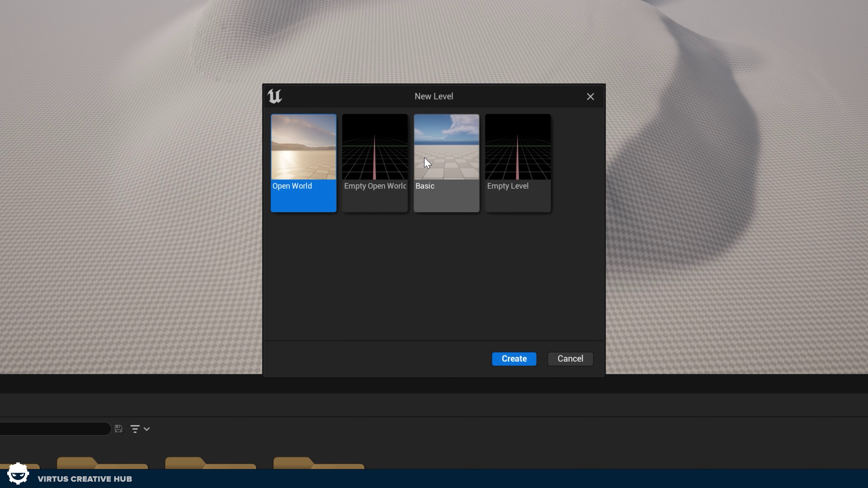
{"action": "left_click", "coordinate": [428, 198]}
{"action": "left_click", "coordinate": [513, 359]}
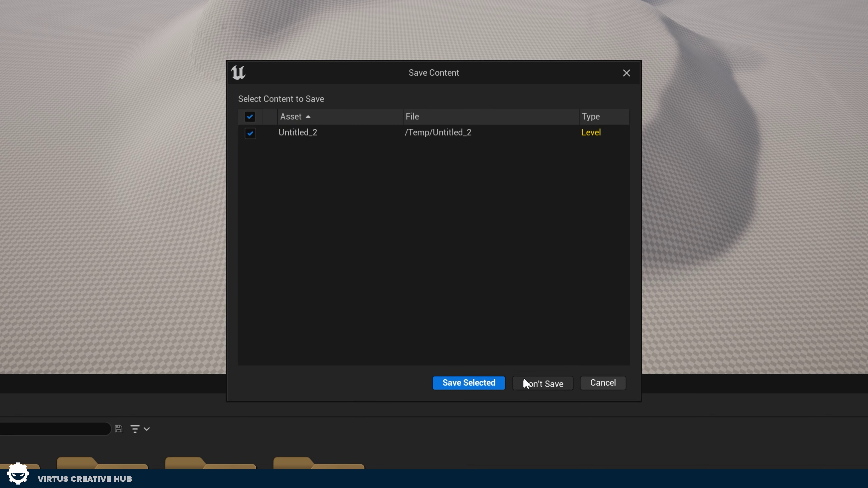
{"action": "left_click", "coordinate": [542, 383]}
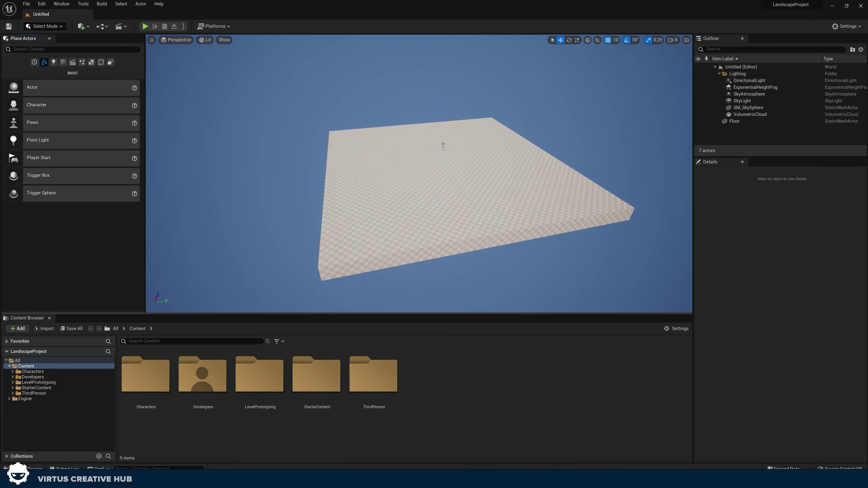
Delete the default floor from the new level.
{"action": "mouse_move", "coordinate": [332, 231]}
{"action": "right_mouse_down"}
{"action": "mouse_move", "coordinate": [344, 221]}
{"action": "mouse_move", "coordinate": [332, 232]}
{"action": "right_mouse_up"}
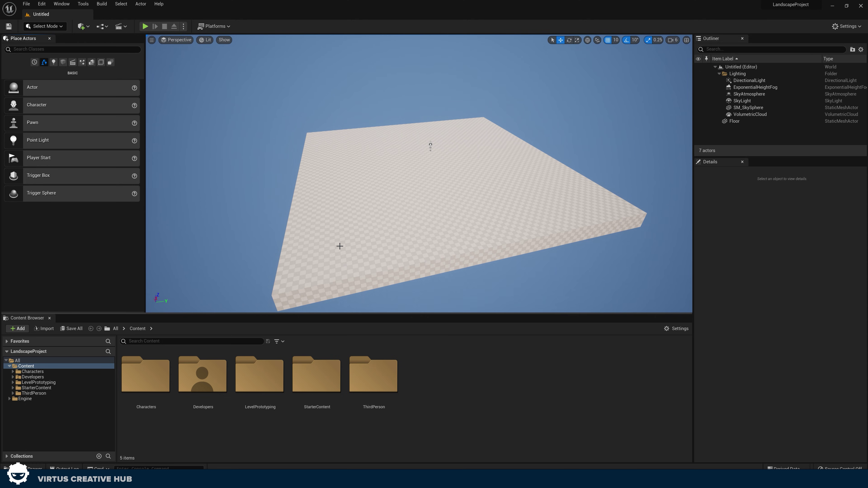
{"action": "left_click", "coordinate": [423, 246]}
{"action": "key", "text": "Delete"}
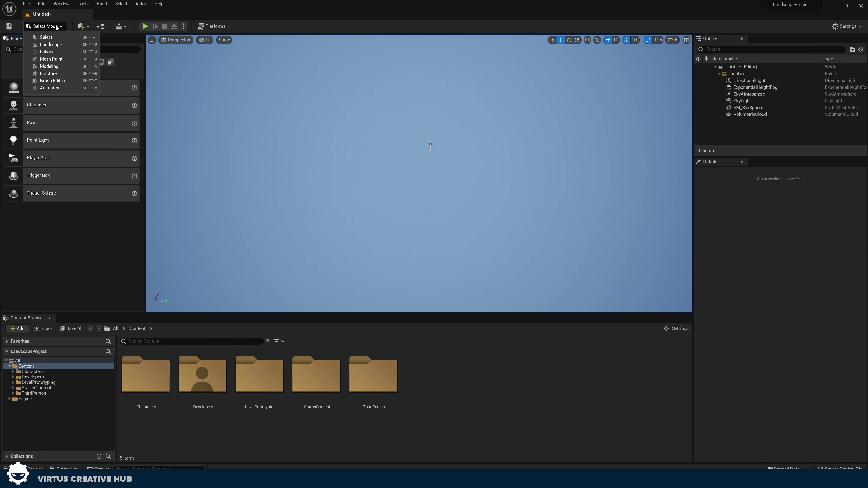
Enter Landscape mode and choose Height-Map.png as the heightmap file for a landscape imported from file.
{"action": "left_click", "coordinate": [51, 45]}
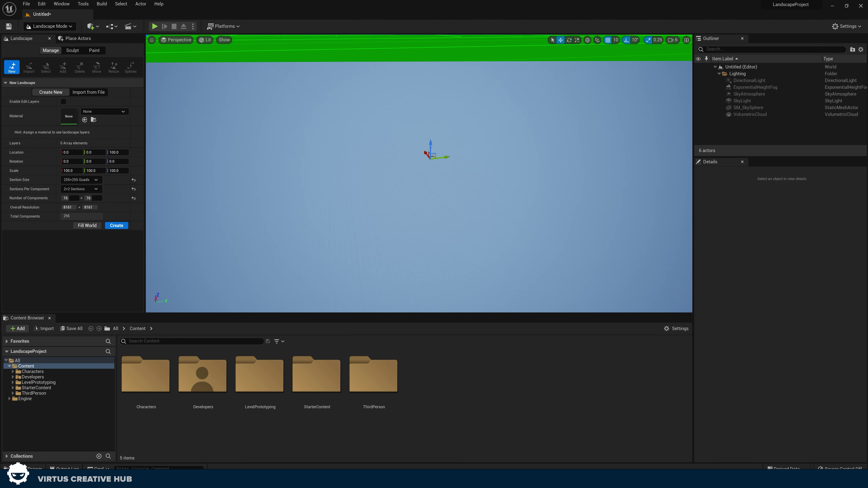
{"action": "right_click_drag", "start_coordinate": [418, 173], "coordinate": [427, 118]}
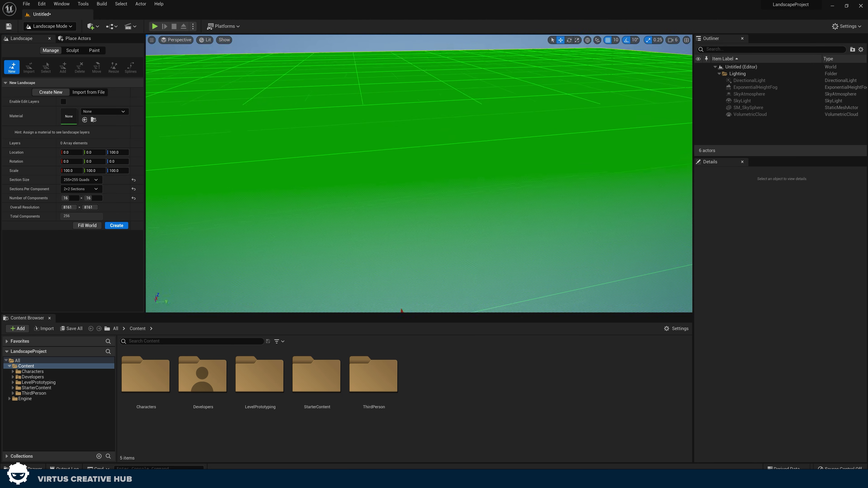
{"action": "right_click_drag", "start_coordinate": [283, 147], "coordinate": [282, 175]}
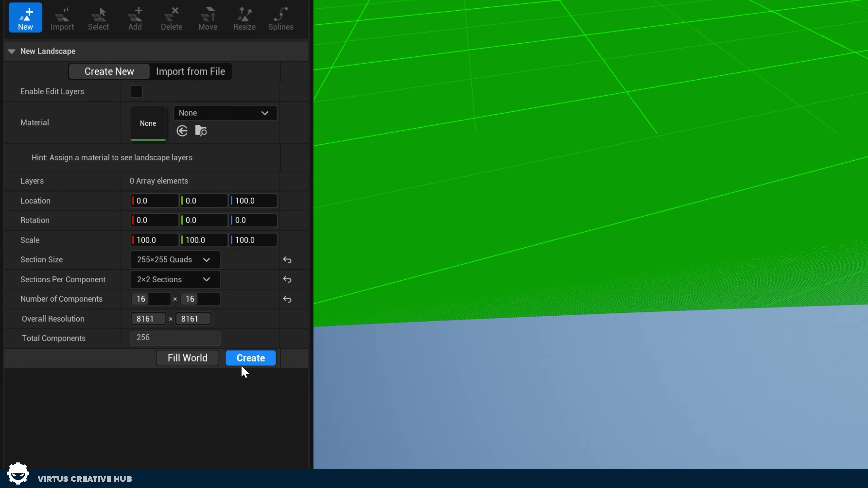
{"action": "left_click", "coordinate": [175, 75]}
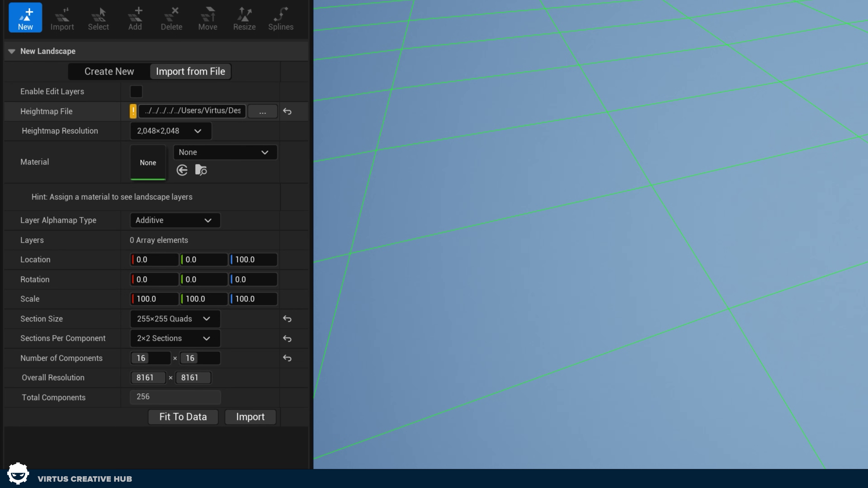
{"action": "left_click", "coordinate": [262, 113]}
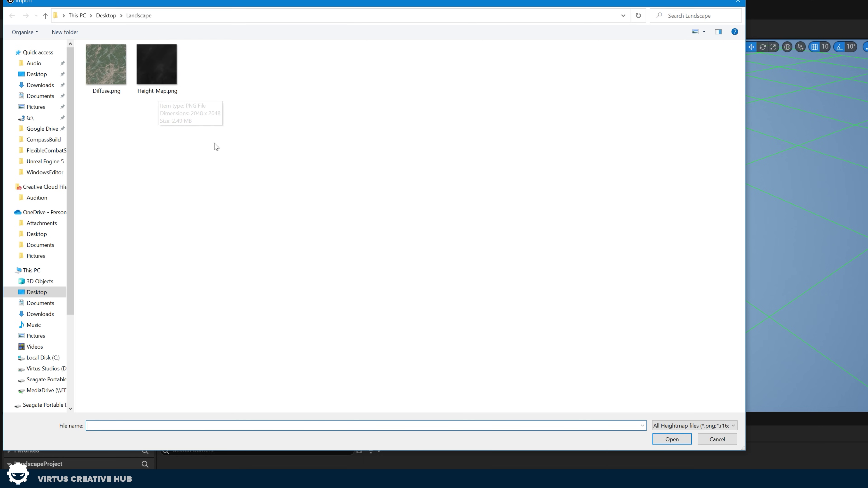
{"action": "left_click", "coordinate": [160, 74]}
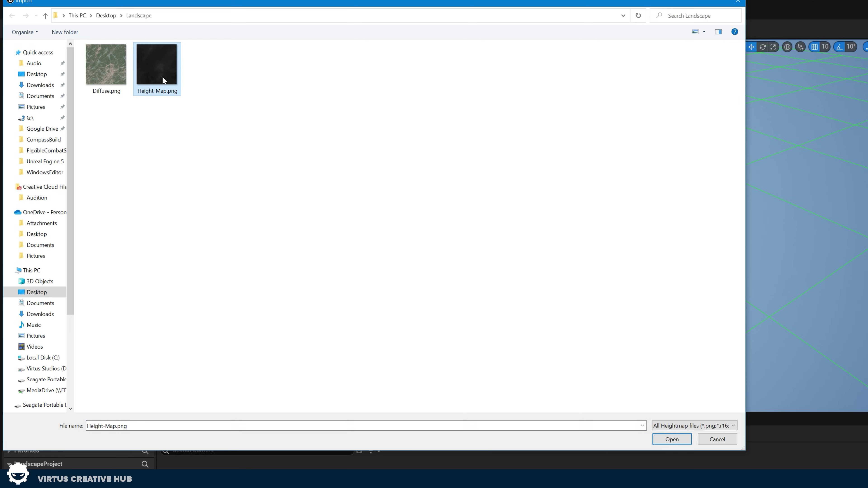
{"action": "left_click", "coordinate": [670, 439]}
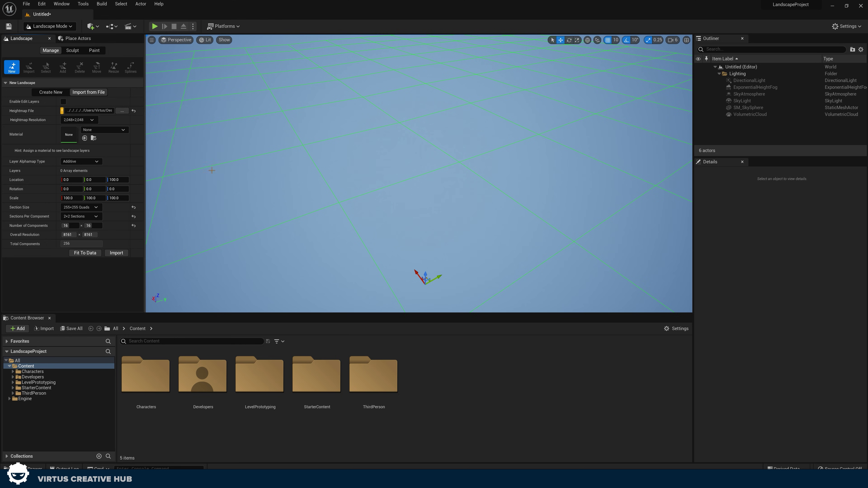
Import the landscape from the chosen heightmap and inspect its mountains up close.
{"action": "right_click_drag", "start_coordinate": [419, 173], "coordinate": [410, 138]}
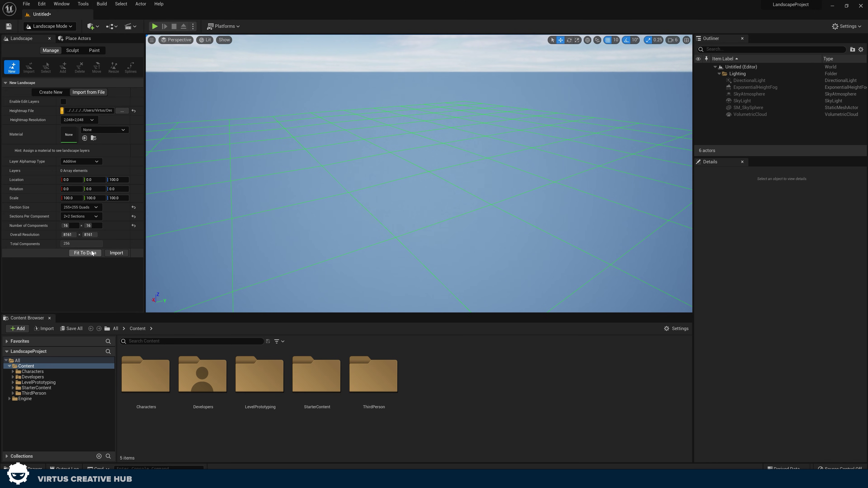
{"action": "left_click", "coordinate": [123, 254]}
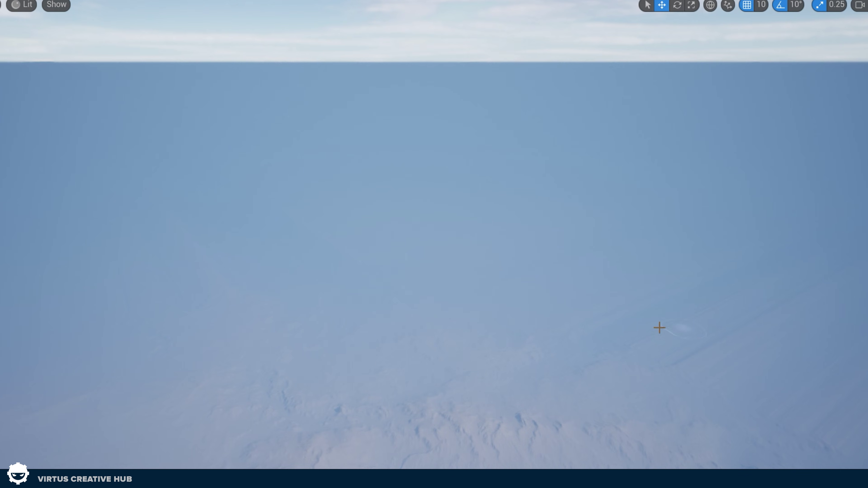
{"action": "right_click_drag", "start_coordinate": [660, 327], "coordinate": [560, 458]}
{"action": "key", "text": "w"}
{"action": "key", "text": "w"}
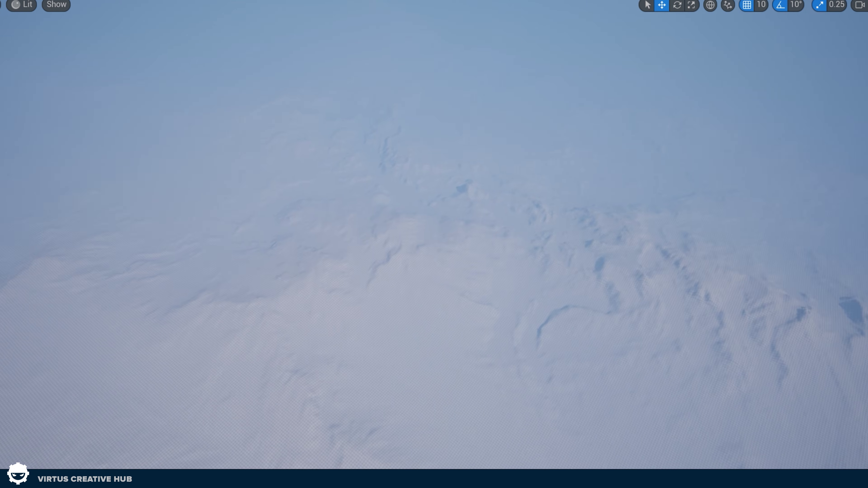
{"action": "right_click_drag", "start_coordinate": [644, 371], "coordinate": [622, 295]}
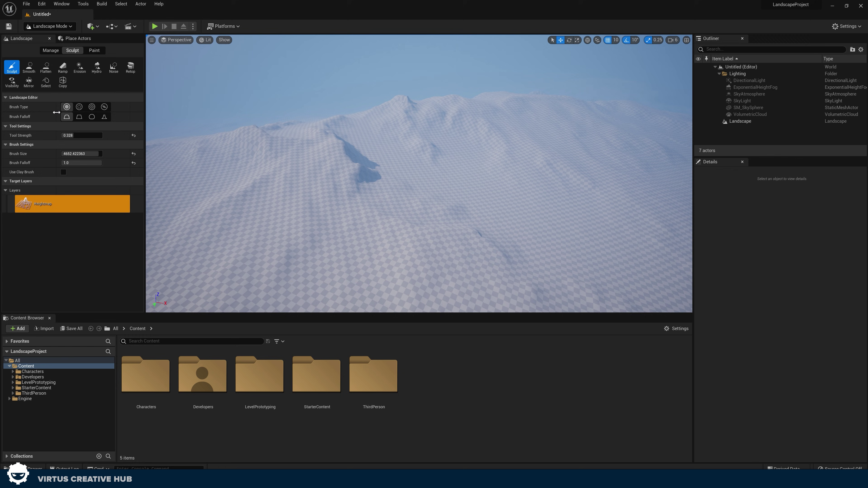
Switch to the Erosion tool and set its brush size to about 2022 and its brush falloff to 0.344.
{"action": "left_click", "coordinate": [97, 67]}
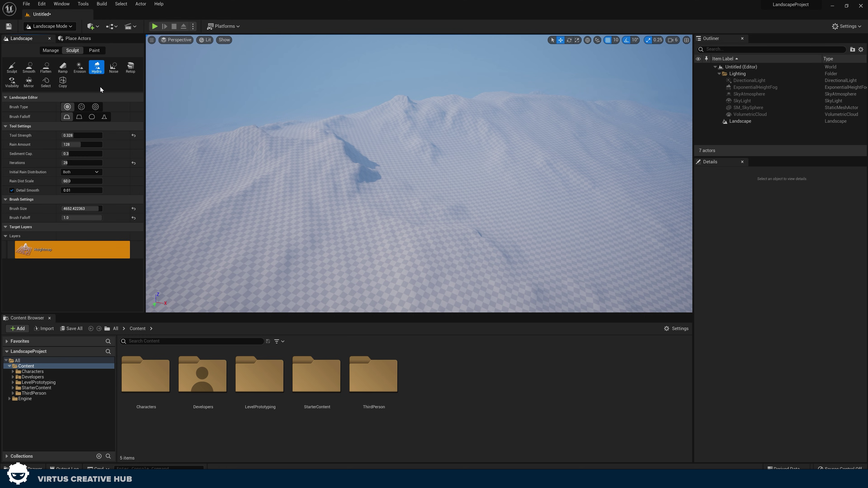
{"action": "left_click", "coordinate": [79, 67]}
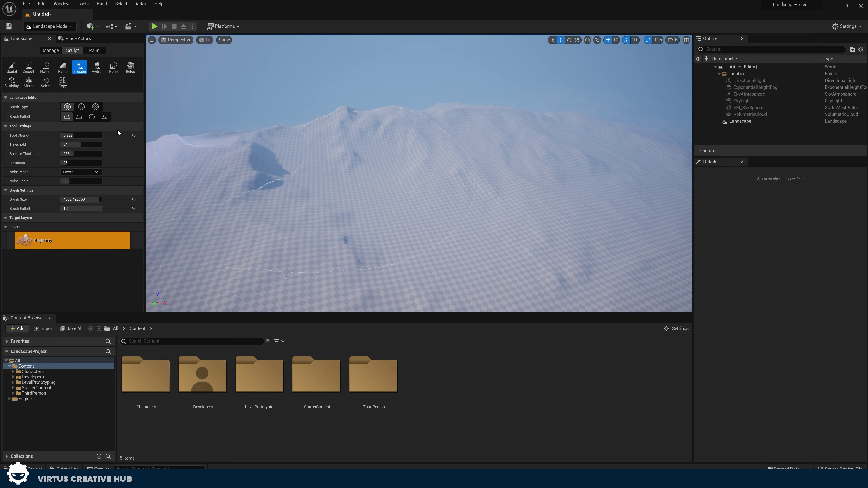
{"action": "mouse_move", "coordinate": [97, 209]}
{"action": "left_mouse_down"}
{"action": "mouse_move", "coordinate": [74, 209]}
{"action": "mouse_move", "coordinate": [80, 199]}
{"action": "left_mouse_up"}
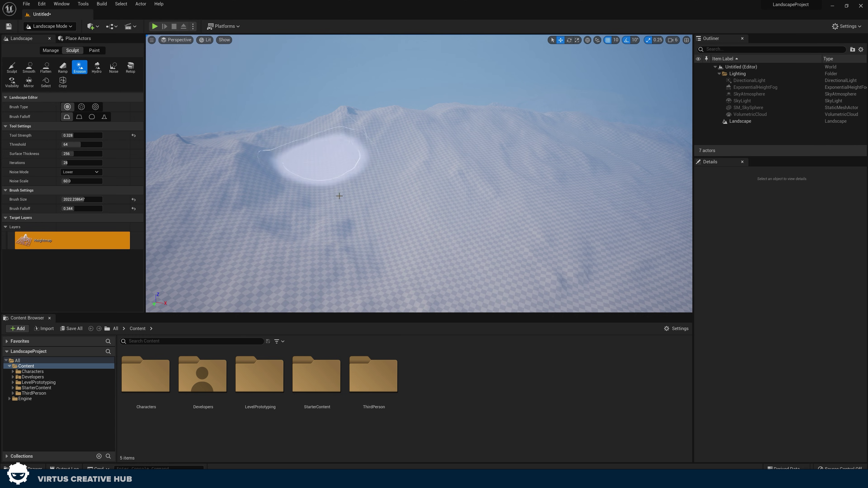
Erode the foreground hilltop of the imported landscape with a brush stroke across its slope.
{"action": "right_click_drag", "start_coordinate": [396, 222], "coordinate": [505, 215]}
{"action": "key", "text": "a"}
{"action": "right_click_drag", "start_coordinate": [341, 224], "coordinate": [379, 225]}
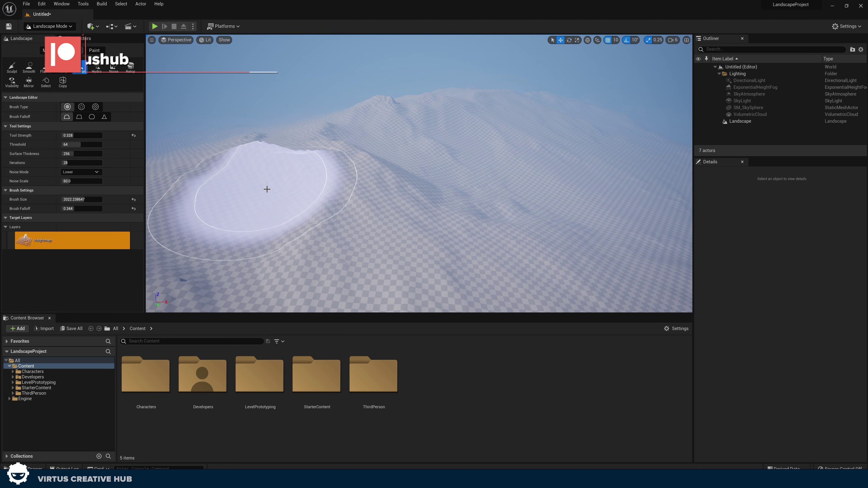
{"action": "left_click_drag", "start_coordinate": [319, 195], "coordinate": [233, 186]}
Leave landscape editing for Select mode and select the landscape in the level.
{"action": "left_click", "coordinate": [50, 50]}
{"action": "left_click", "coordinate": [50, 26]}
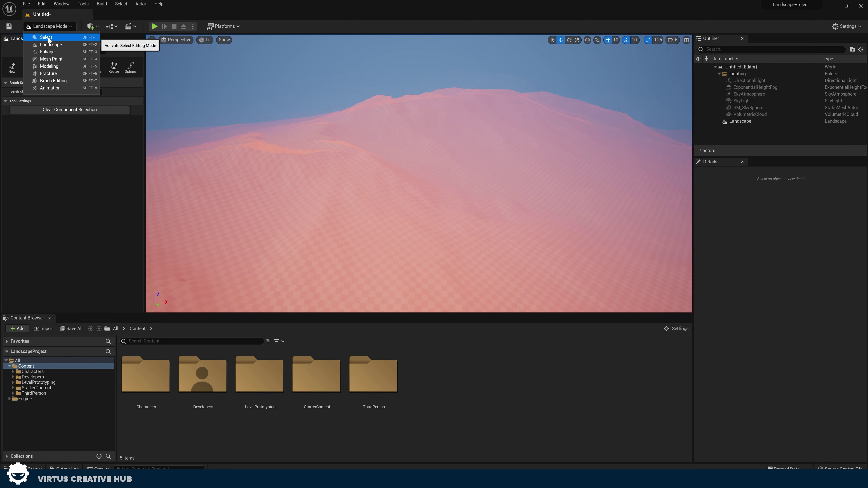
{"action": "left_click", "coordinate": [48, 37]}
{"action": "left_click", "coordinate": [51, 27]}
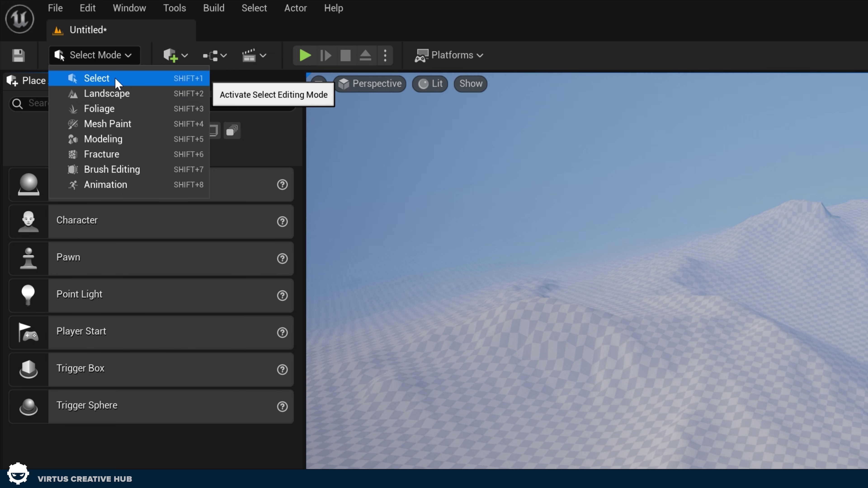
{"action": "left_click", "coordinate": [618, 378]}
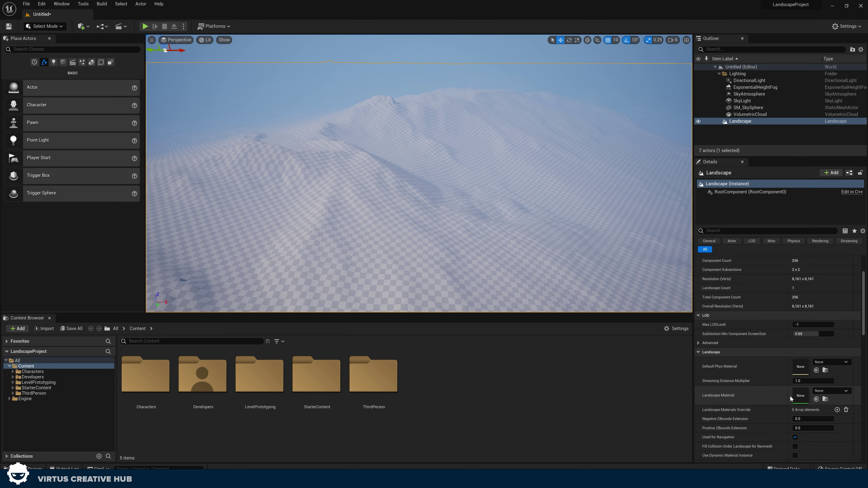
Assign the M_Ground_Grass material as the landscape material.
{"action": "left_click", "coordinate": [818, 393]}
{"action": "type", "text": "grass"}
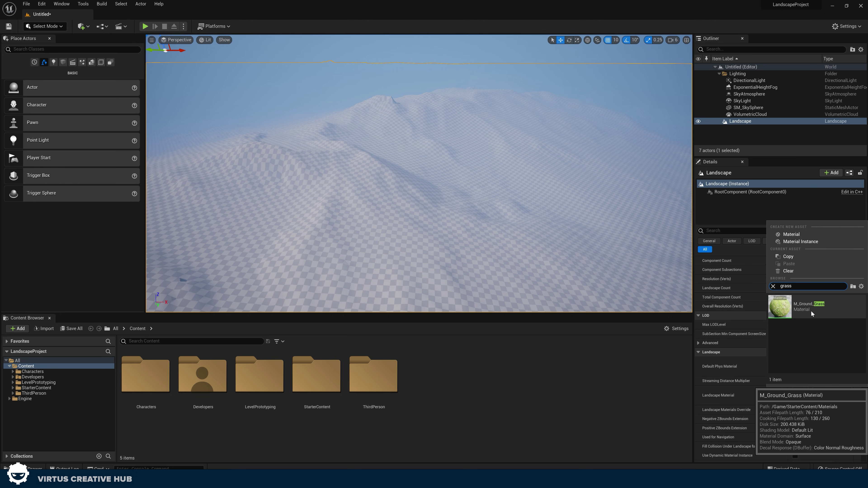
{"action": "left_click", "coordinate": [811, 310]}
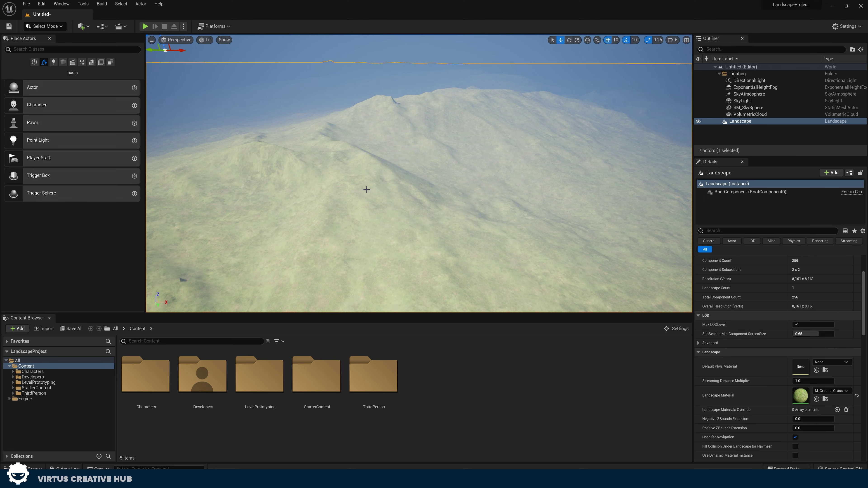
Play the level from closer to the terrain, run the character across the grassy slope, and stop the session.
{"action": "key", "text": "w"}
{"action": "right_click_drag", "start_coordinate": [367, 189], "coordinate": [350, 167]}
{"action": "left_click", "coordinate": [145, 26]}
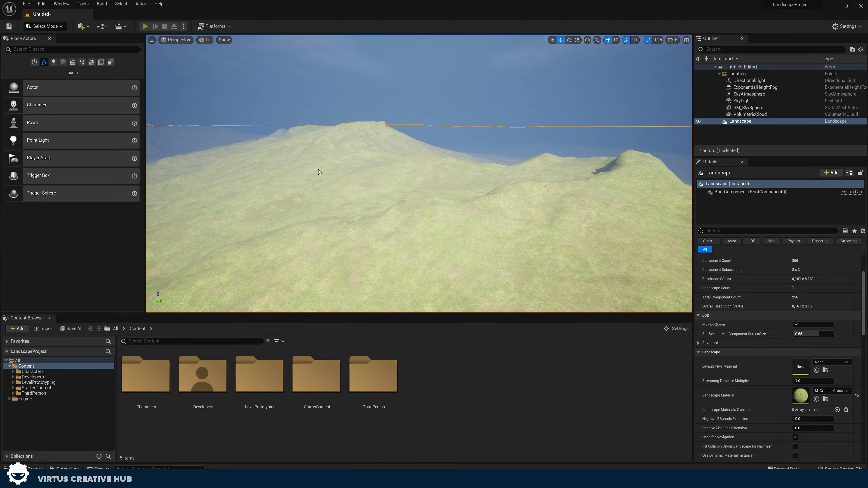
{"action": "key", "text": "w"}
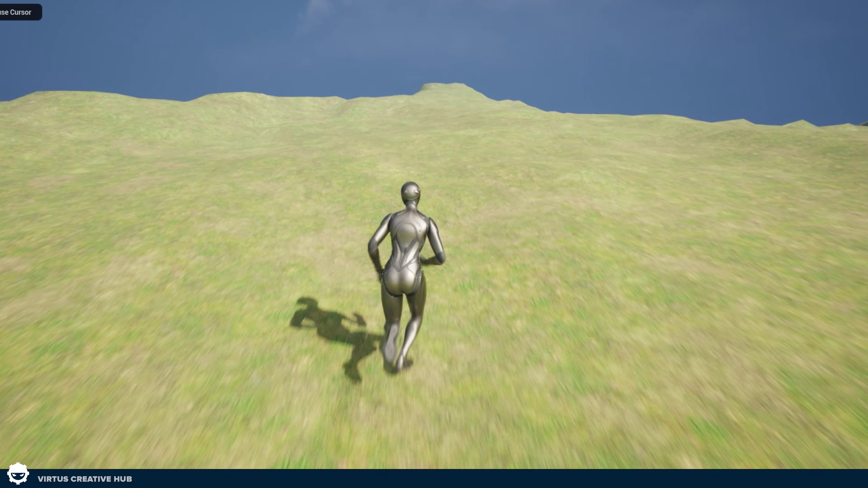
{"action": "key", "text": "d"}
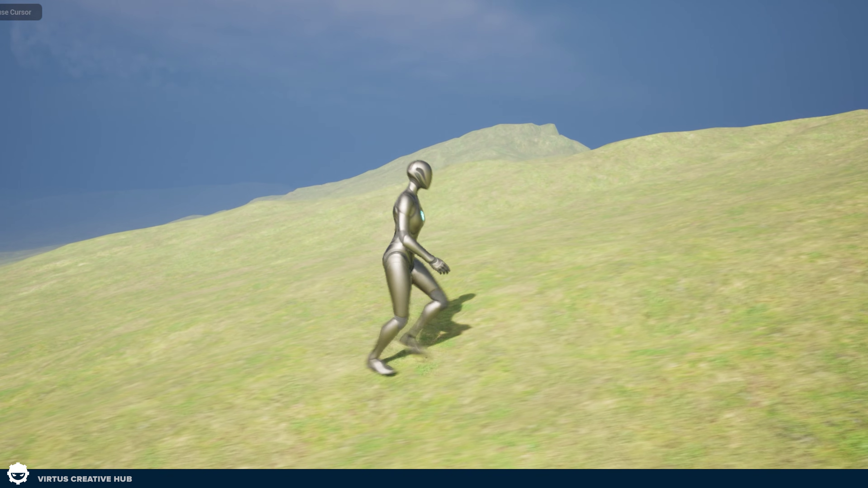
{"action": "key", "text": "Escape"}
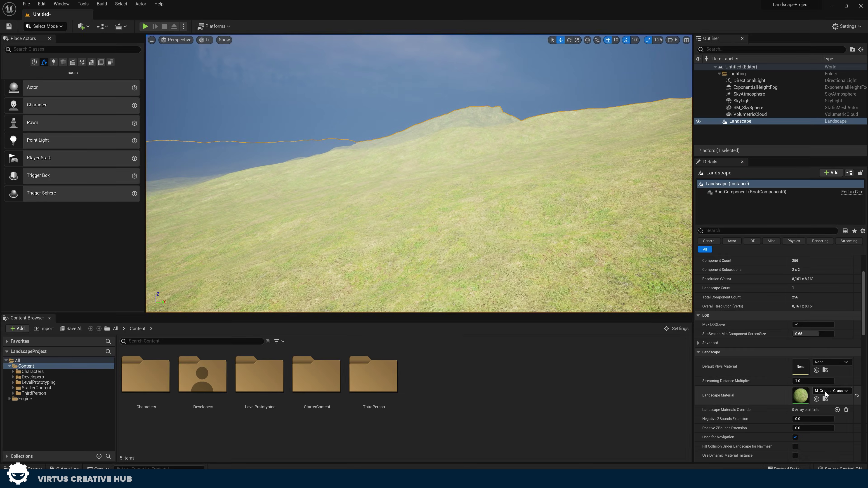
Set the landscape material to M_Rock_Slate and inspect the rocky terrain from several angles.
{"action": "left_click", "coordinate": [825, 392]}
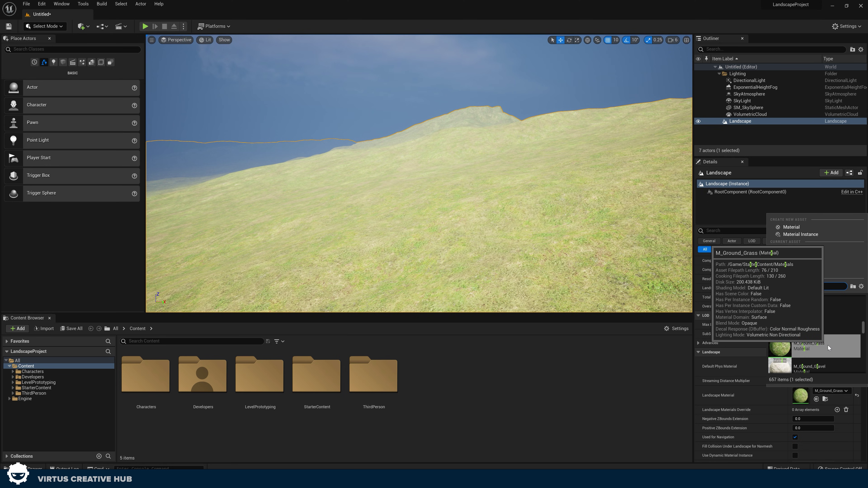
{"action": "type", "text": "rock"}
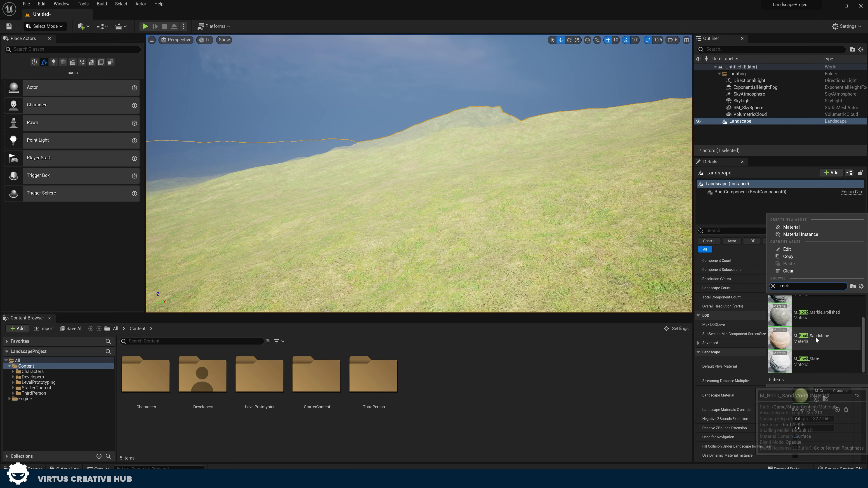
{"action": "left_click", "coordinate": [819, 359]}
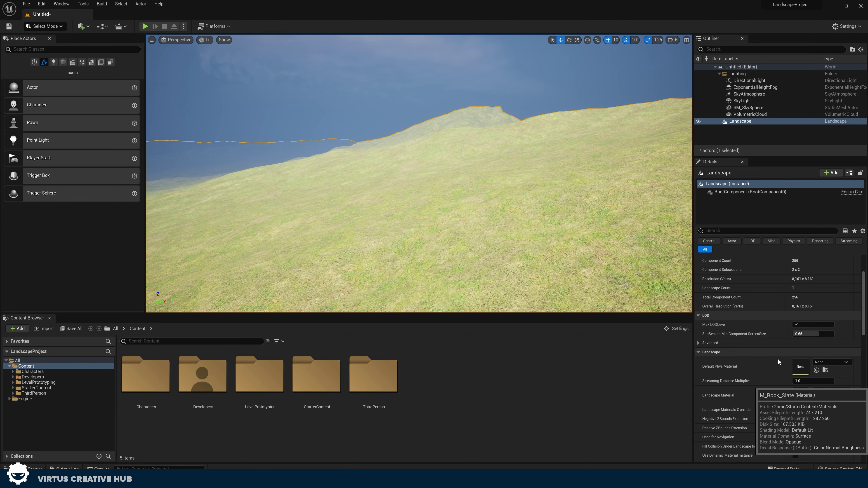
{"action": "right_click_drag", "start_coordinate": [551, 225], "coordinate": [680, 239]}
{"action": "key", "text": "w"}
{"action": "right_click_drag", "start_coordinate": [474, 251], "coordinate": [249, 155]}
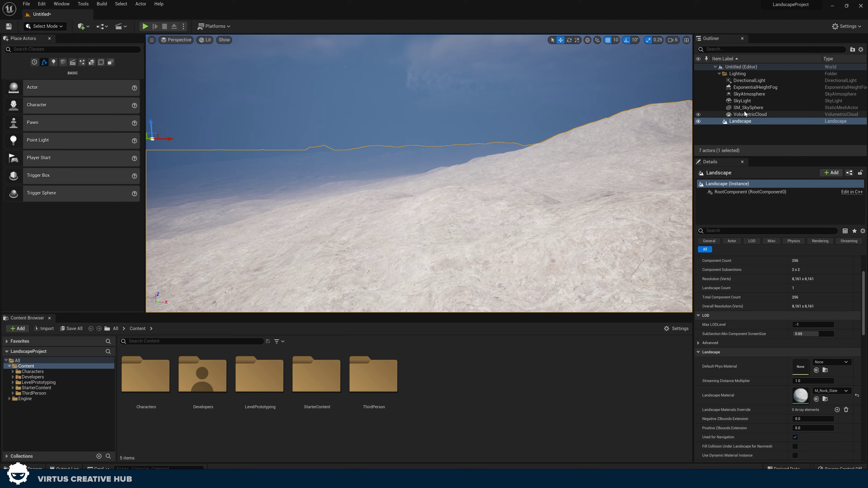
Reduce the fog density of the ExponentialHeightFog actor to about 0.0119.
{"action": "left_click", "coordinate": [757, 88]}
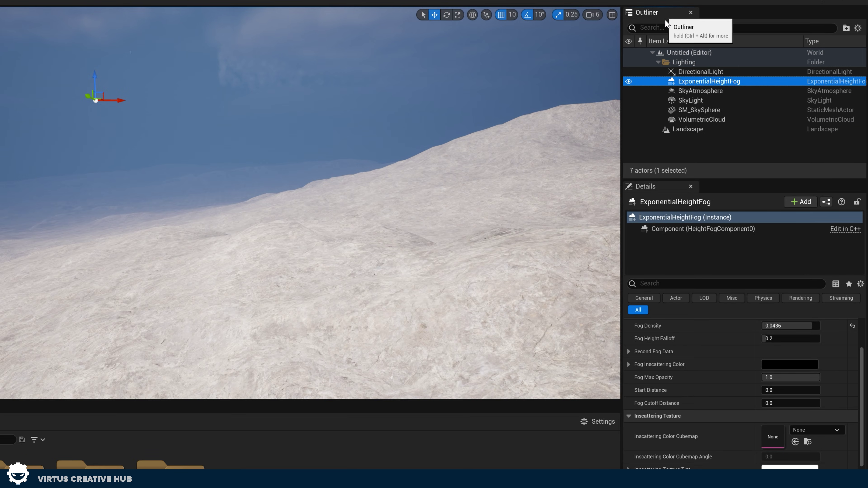
{"action": "scroll", "coordinate": [702, 390], "scroll_direction": "up", "scroll_amount": 2}
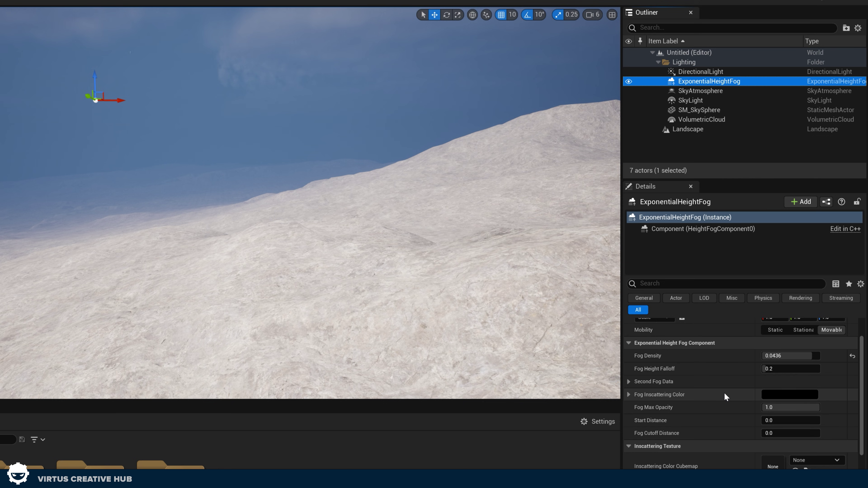
{"action": "left_click_drag", "start_coordinate": [796, 355], "coordinate": [780, 356]}
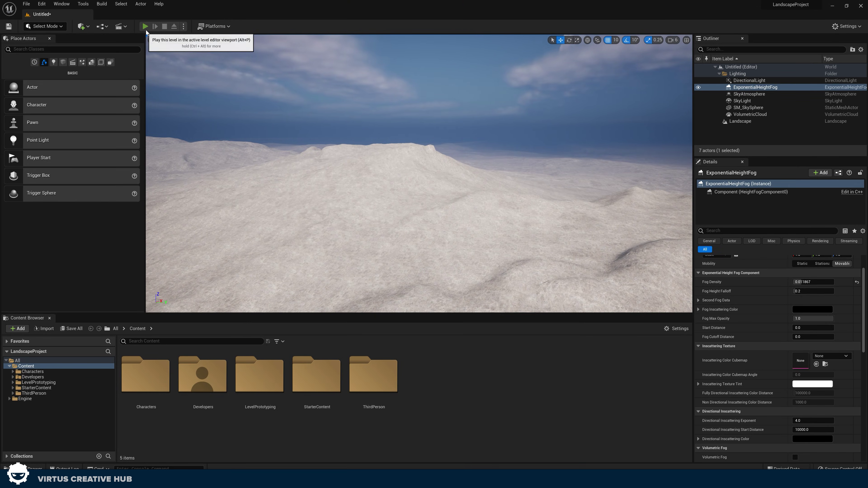
Play the level, run the character over the rocky landscape, and end the play session.
{"action": "left_click", "coordinate": [362, 165]}
{"action": "key", "text": "w"}
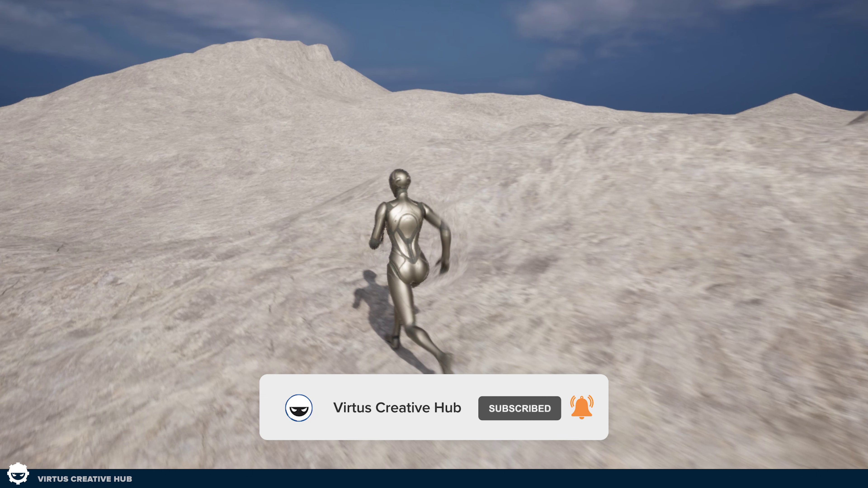
{"action": "key", "text": "Escape"}
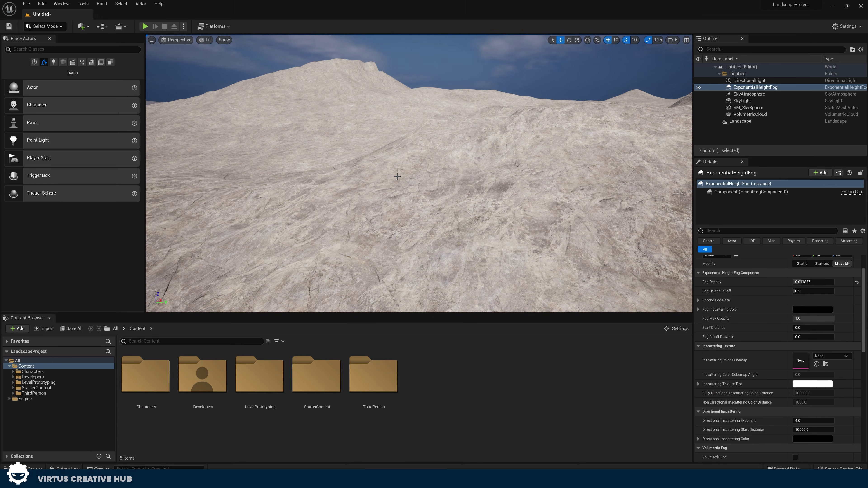